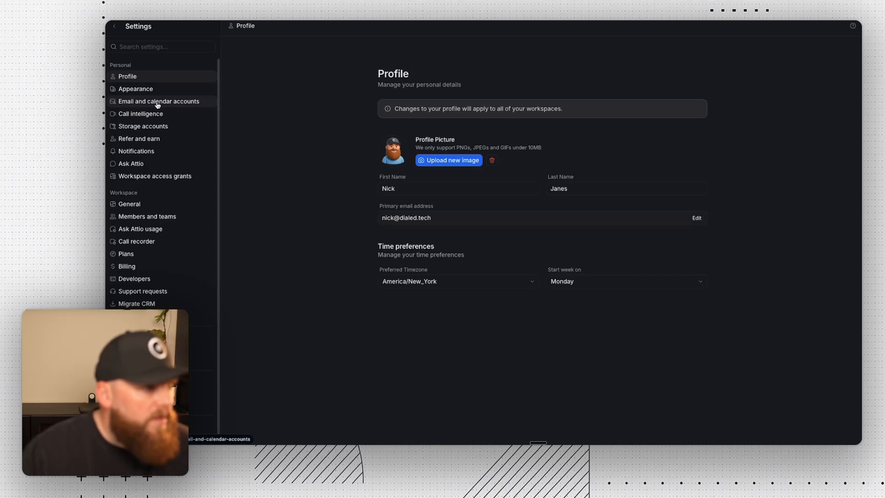
- Open the connected Google account's settings and review its default sharing levels and individual sharing form
left_click(134, 103)
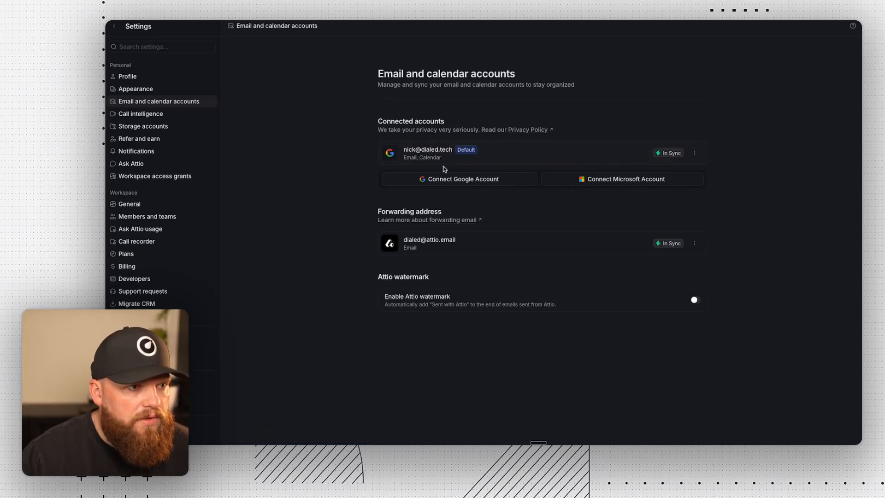
left_click(695, 154)
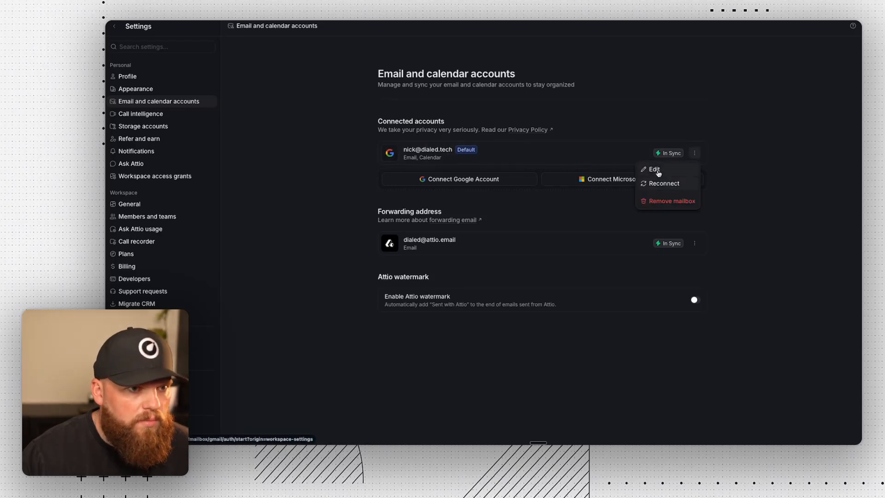
left_click(657, 169)
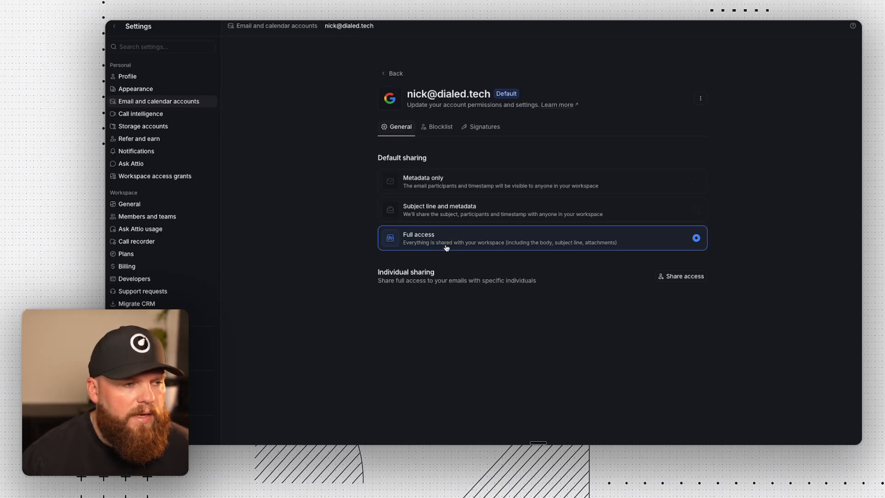
left_click(674, 277)
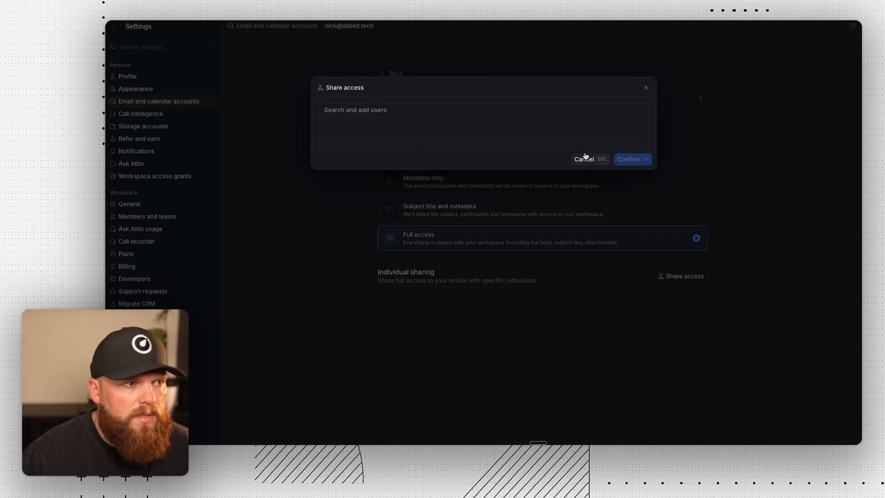
left_click(647, 89)
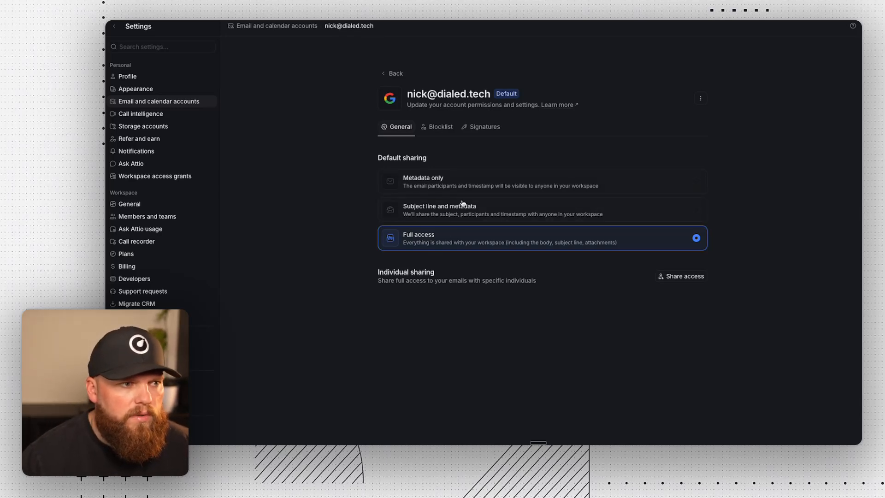
- Examine the mailbox's blocklist and the form for adding blocked domains or email addresses
left_click(439, 127)
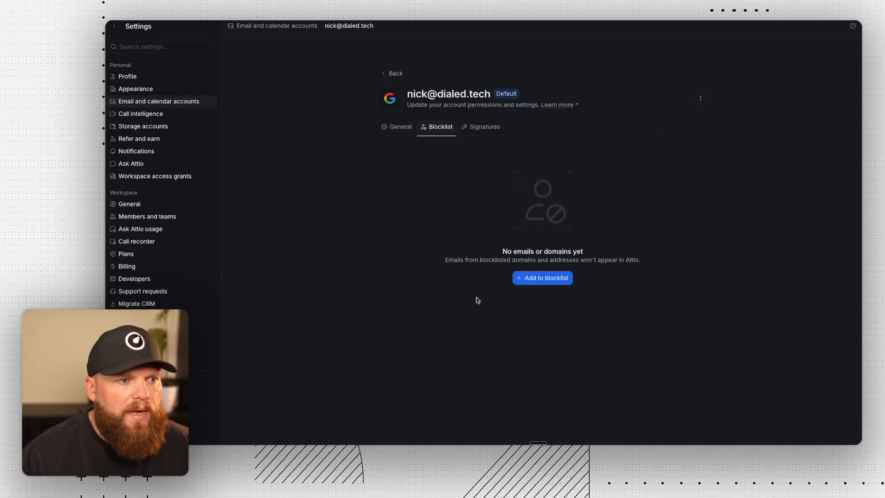
left_click_drag(490, 94, 403, 99)
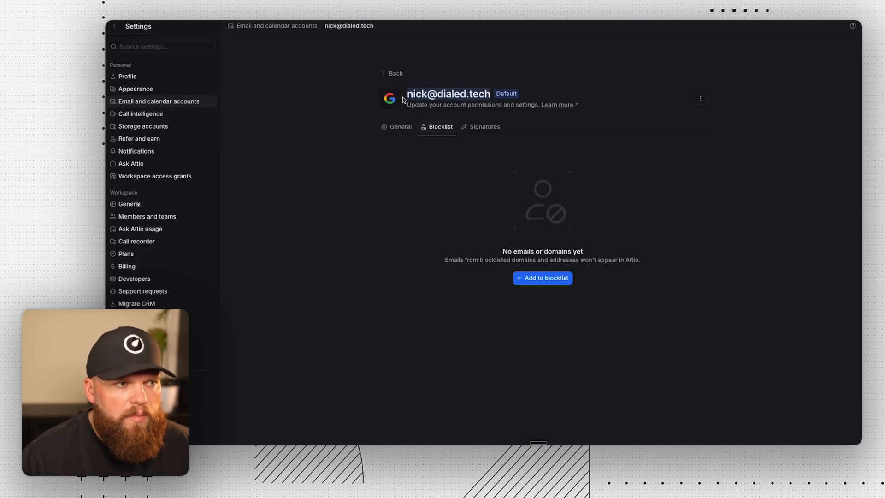
left_click(322, 106)
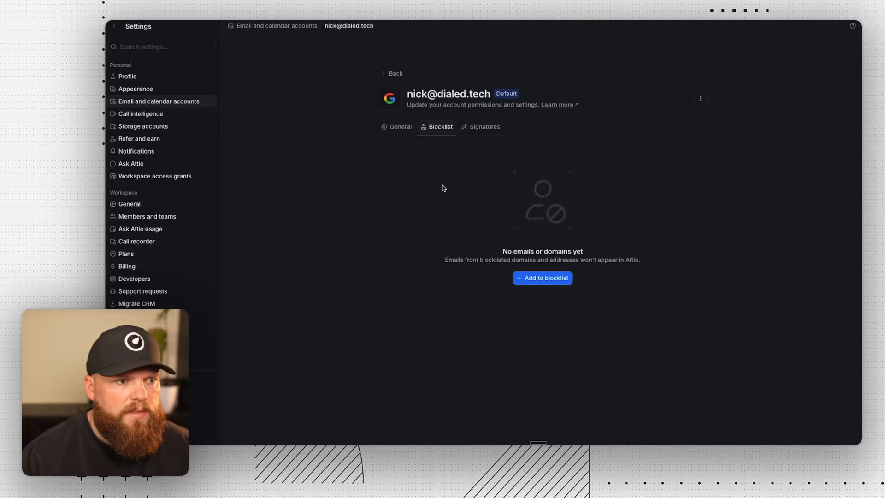
left_click(532, 276)
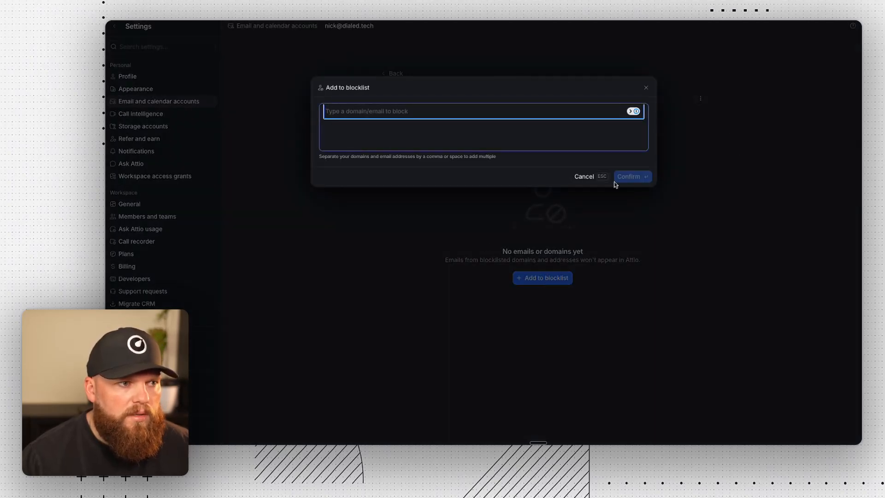
left_click(703, 182)
- Review the mailbox's default signature and return to the email and calendar accounts overview
left_click(481, 126)
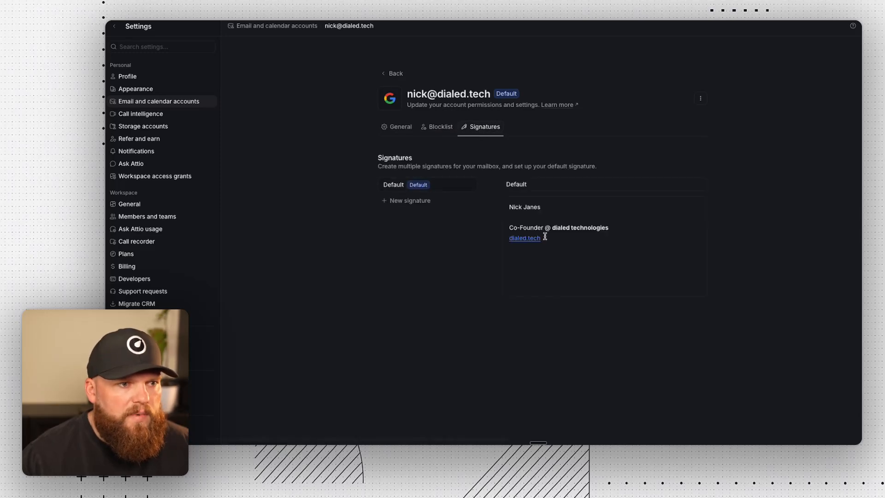
left_click(595, 253)
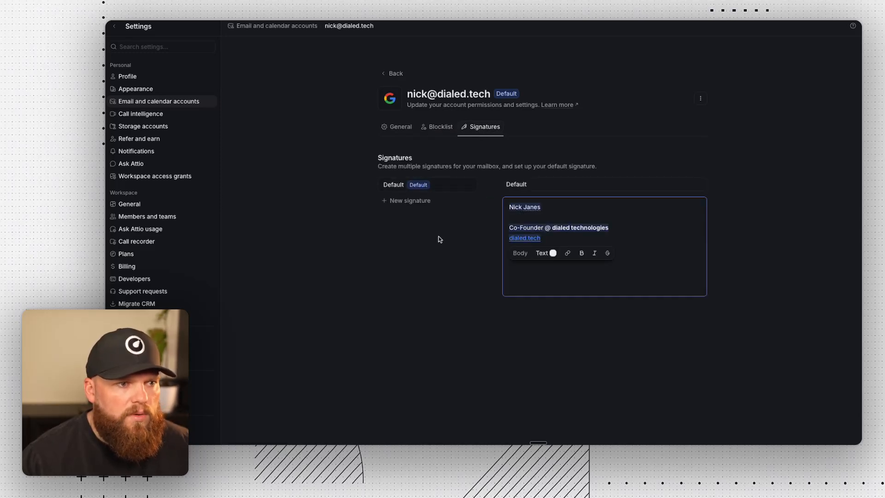
left_click(426, 268)
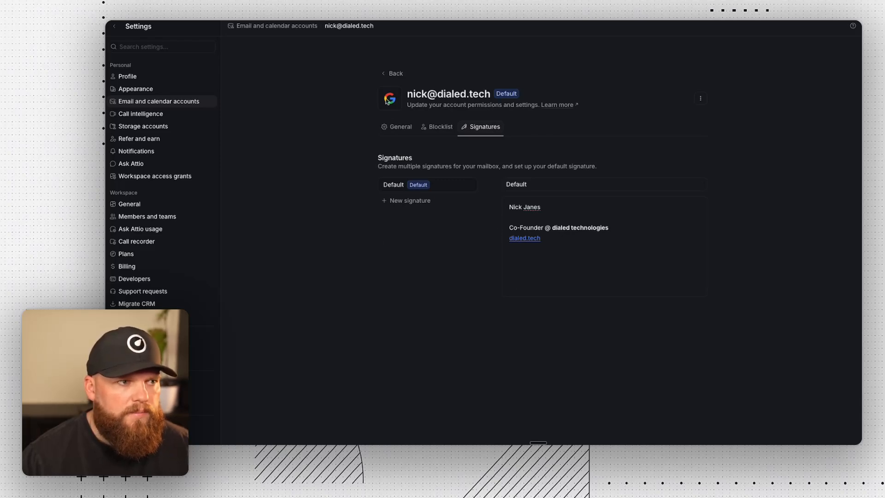
left_click(392, 74)
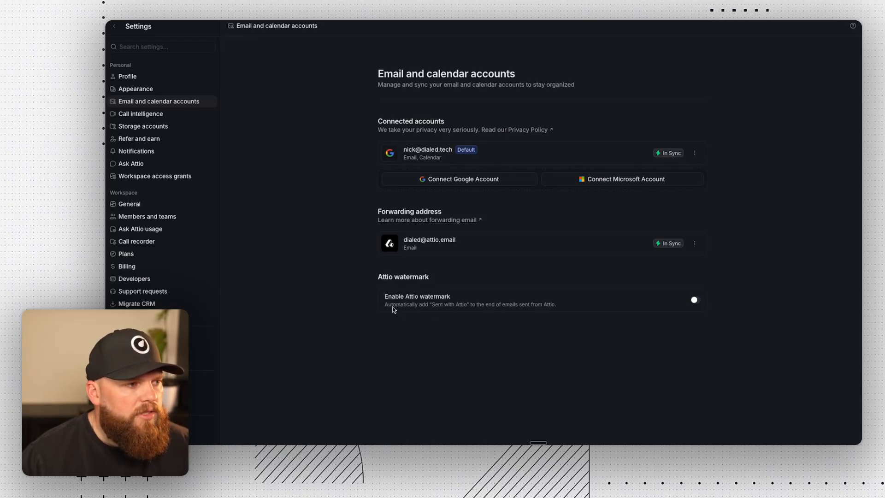
- View the emails on the person's record and examine their workspace access options and attachment filter
key("ctrl+Tab")
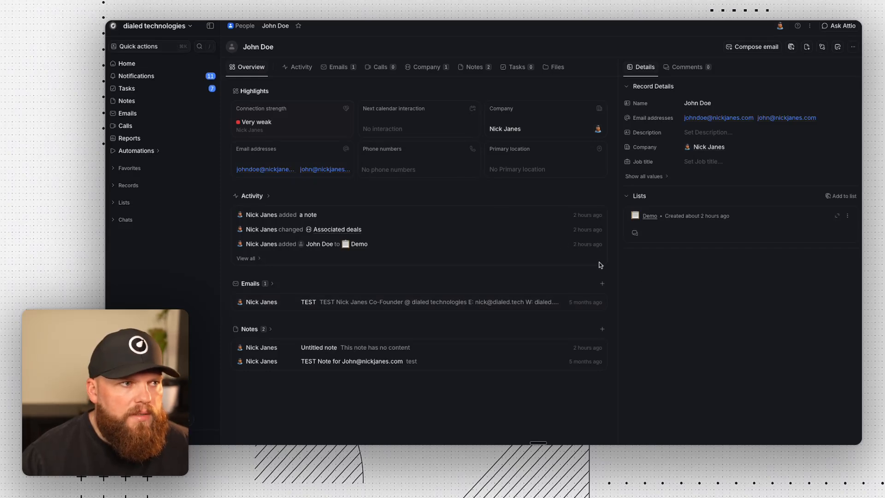
left_click(338, 68)
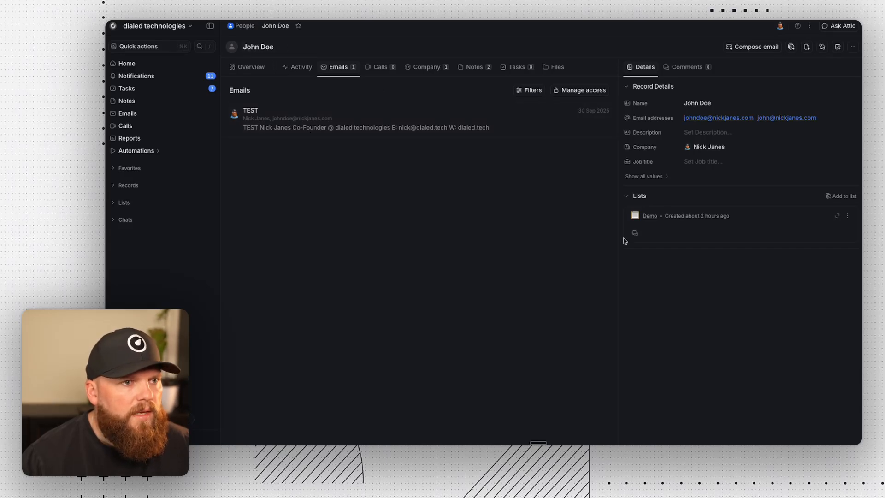
left_click(573, 91)
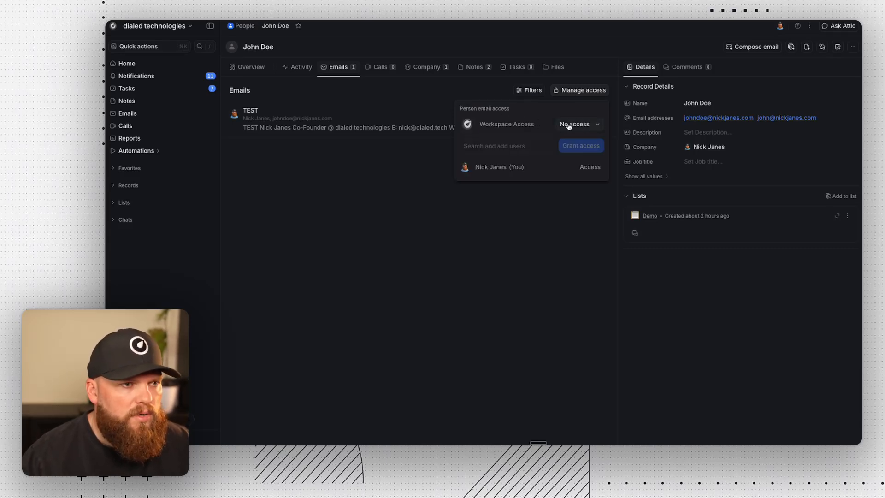
left_click(578, 126)
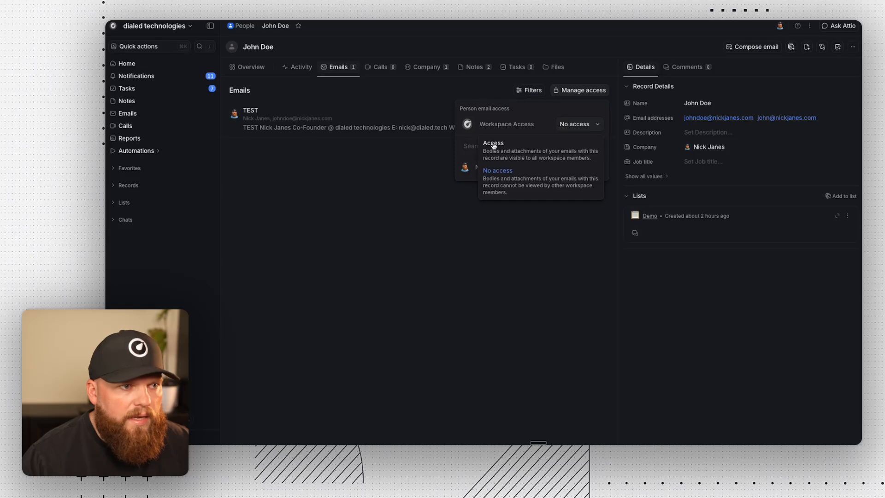
left_click(460, 143)
left_click(417, 184)
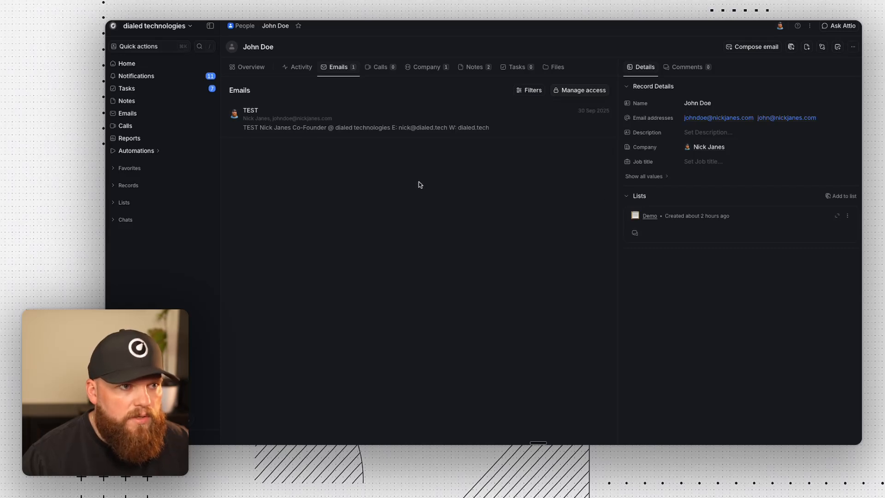
left_click(530, 90)
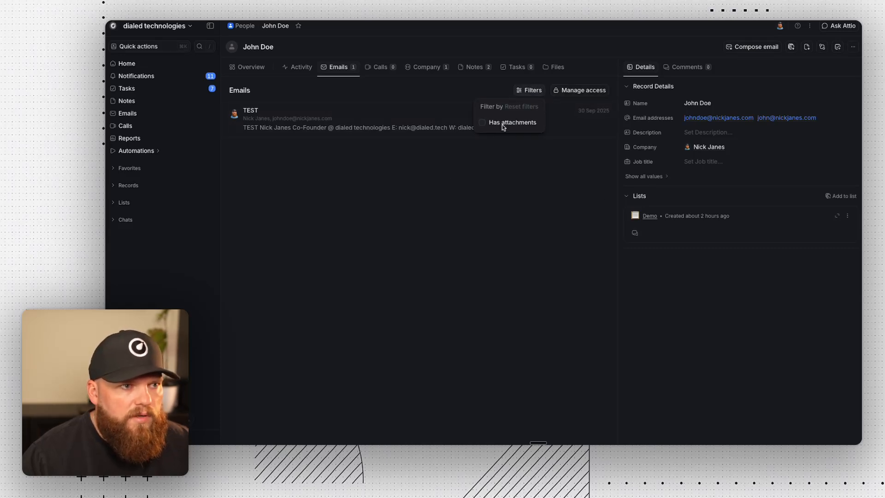
left_click(503, 178)
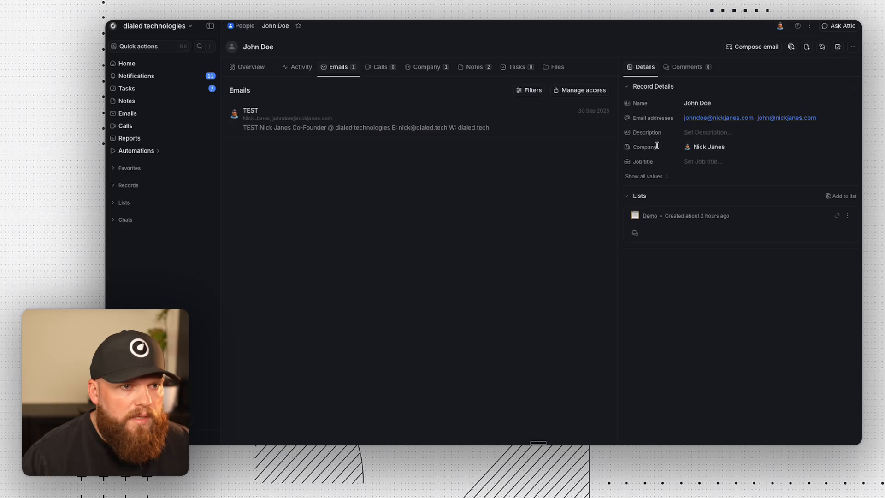
- View the emails of the person's company and of its associated TEST DEmo deal
left_click(704, 148)
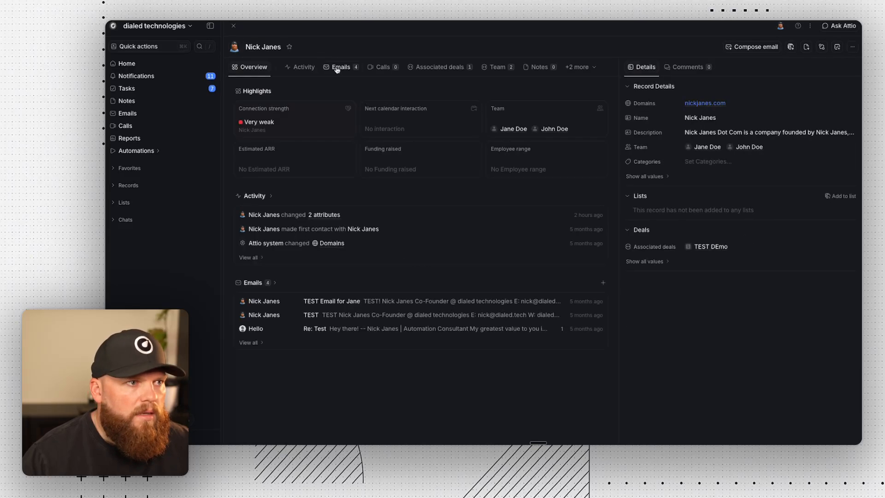
left_click(340, 67)
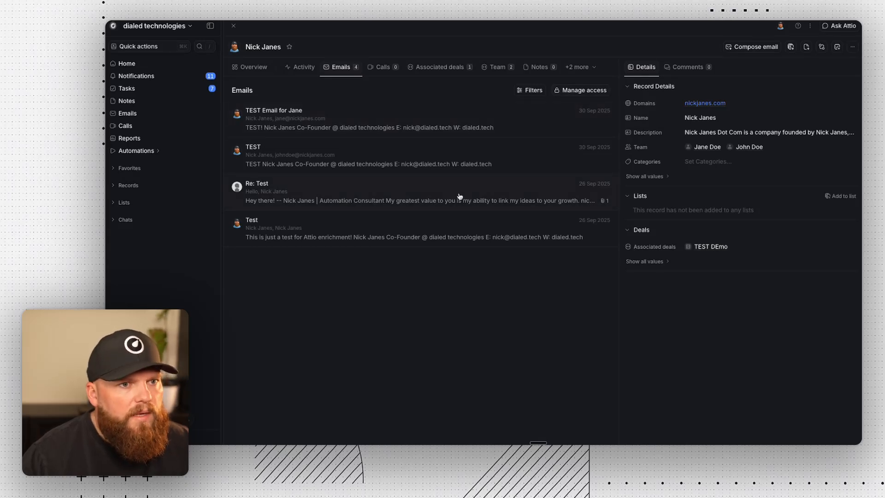
left_click(705, 247)
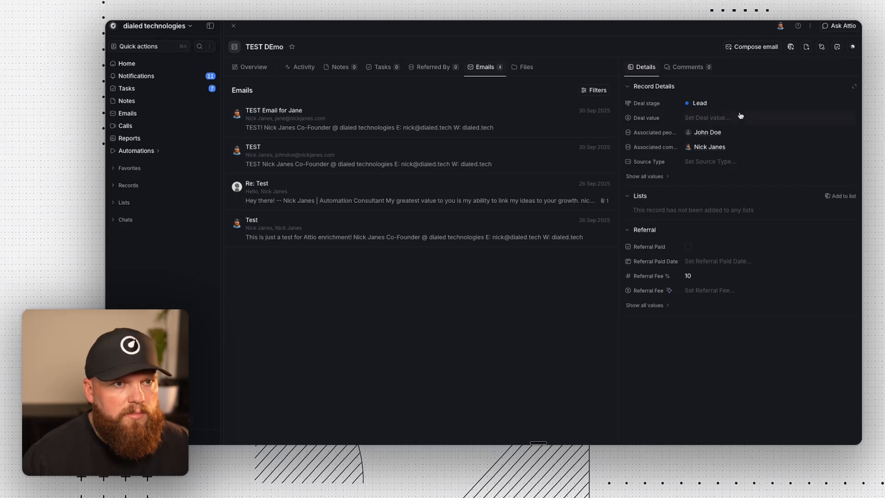
- Open the Emails tab's settings for editing in the Deals record page configuration
left_click(810, 27)
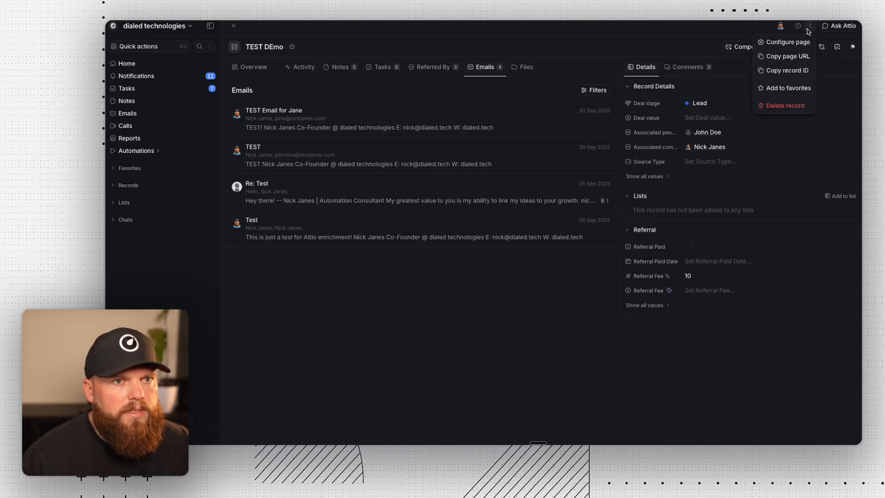
left_click(782, 43)
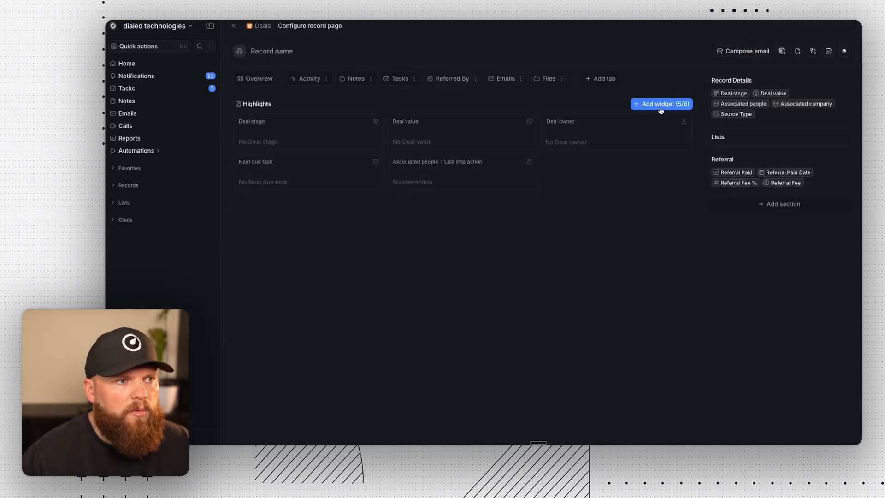
left_click(521, 79)
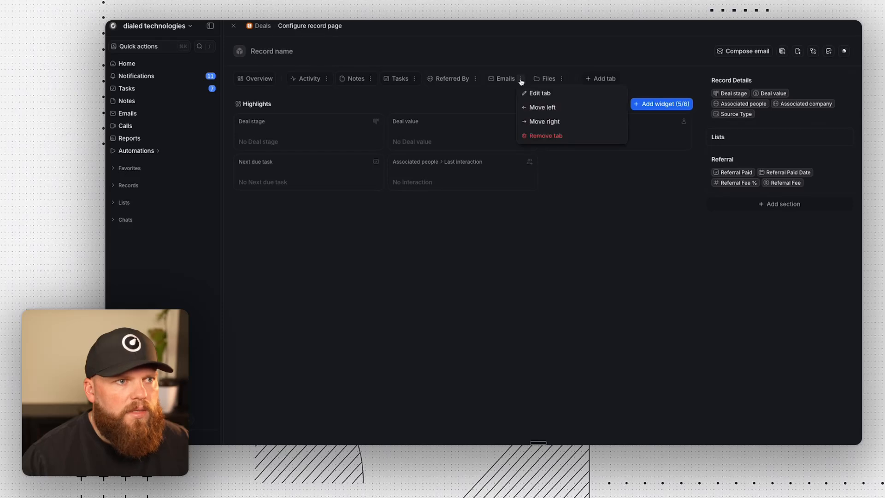
left_click(532, 92)
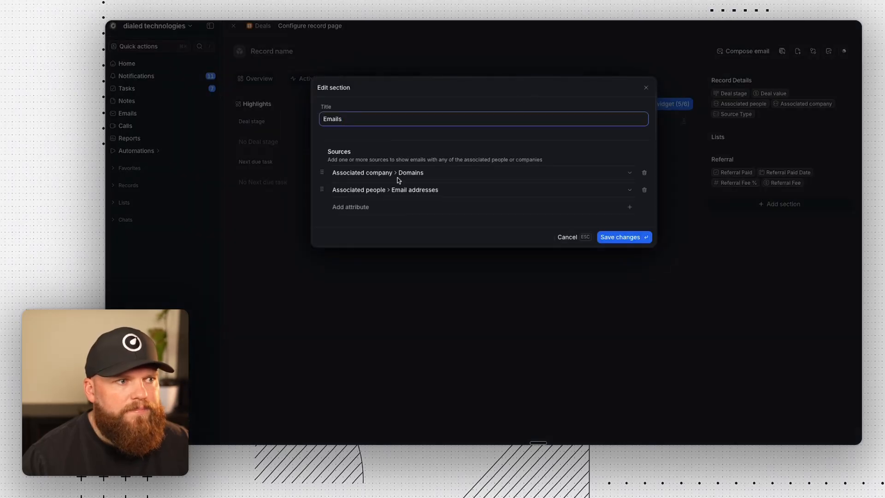
- Examine the Referred By attributes available as an additional email source, without adding one
left_click(349, 209)
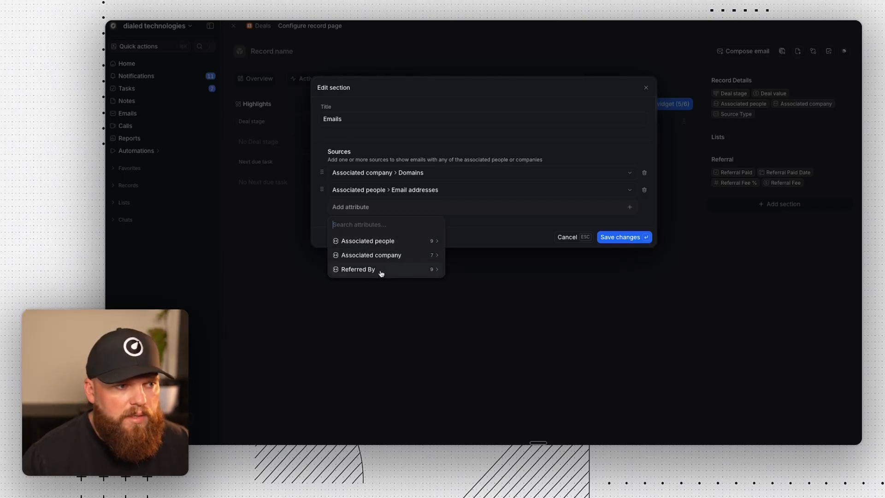
left_click(359, 271)
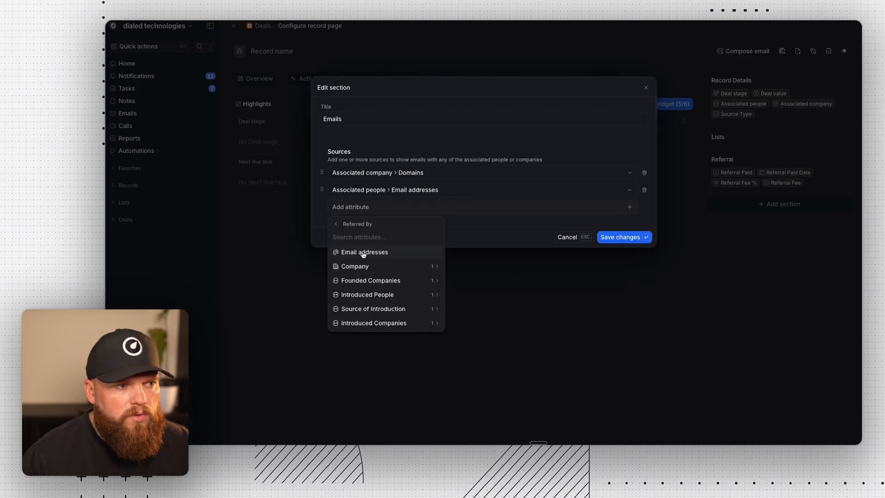
left_click(470, 235)
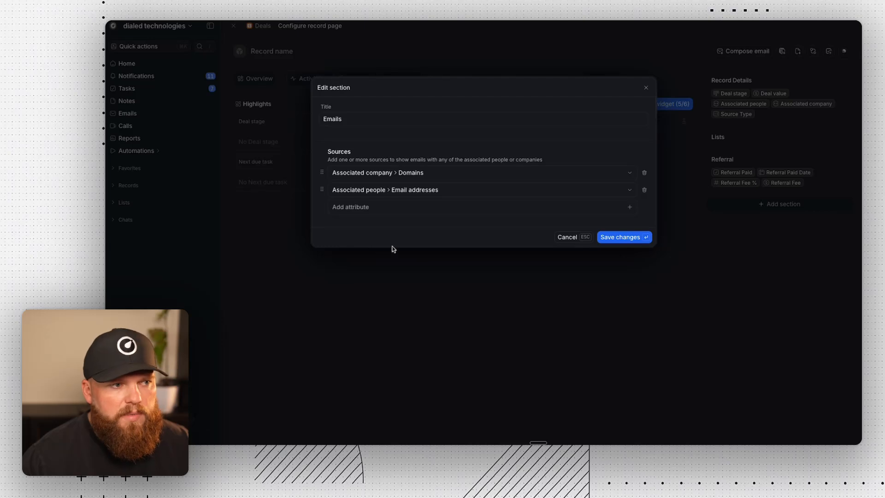
- Save the Emails tab settings and the Deals record page configuration, and return to the TEST DEmo deal
left_click(620, 238)
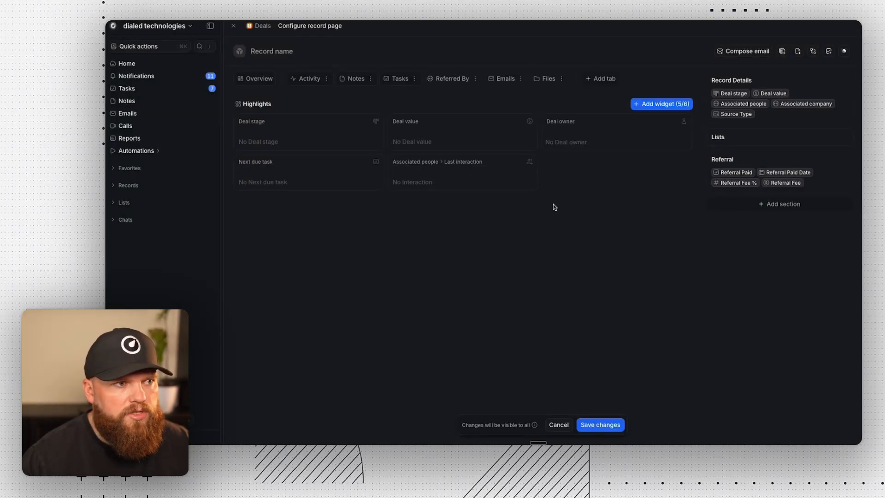
left_click(612, 425)
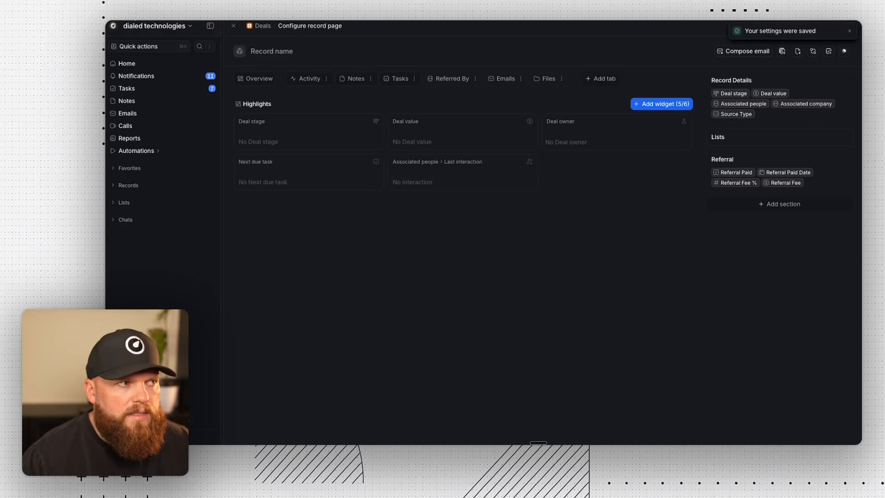
key("Escape")
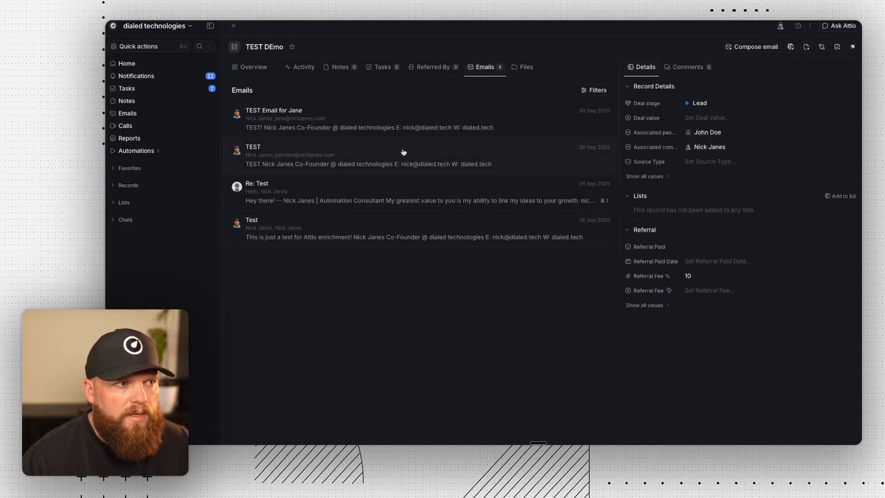
- Open the deal's associated person and start an email to their first listed address, showing the Cc and Bcc fields
left_click(700, 133)
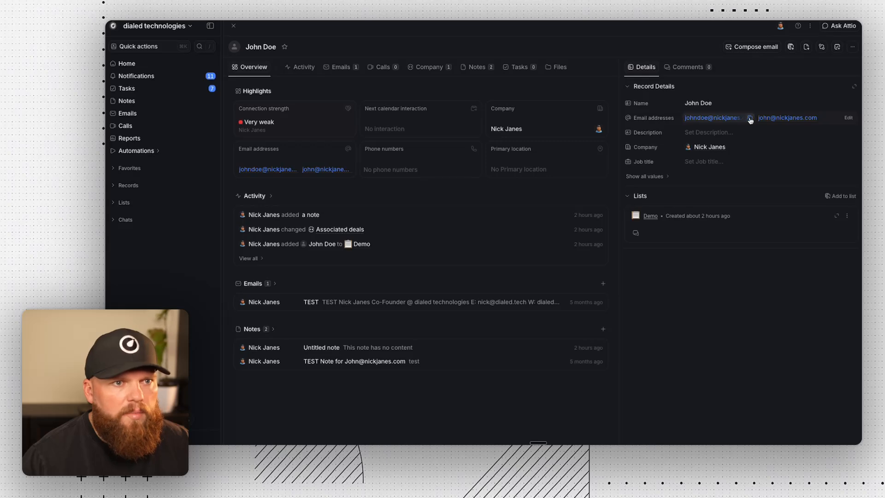
left_click(703, 118)
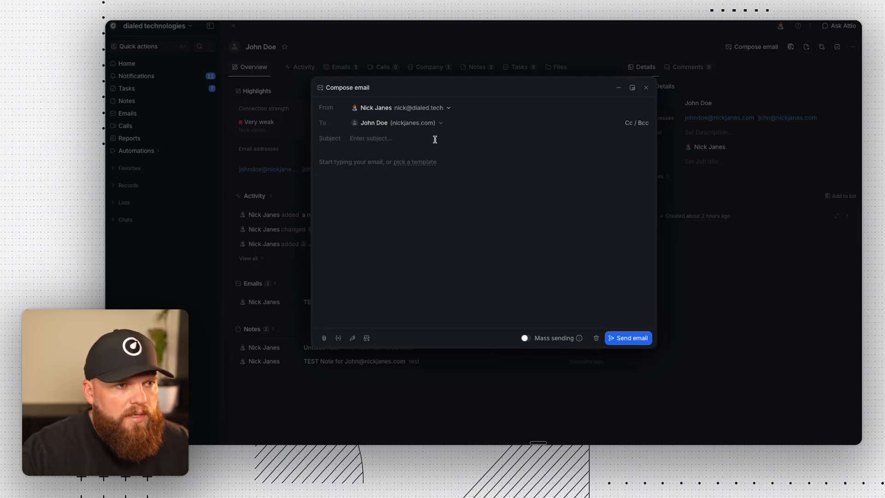
left_click(637, 121)
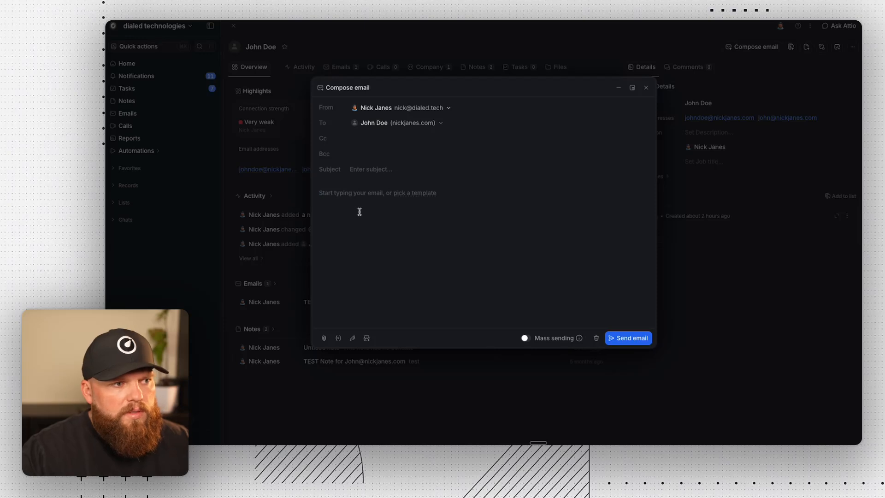
- Write the greeting "Hey First Name," in the email body, and remove its "First Name" placeholder text
type("Hey")
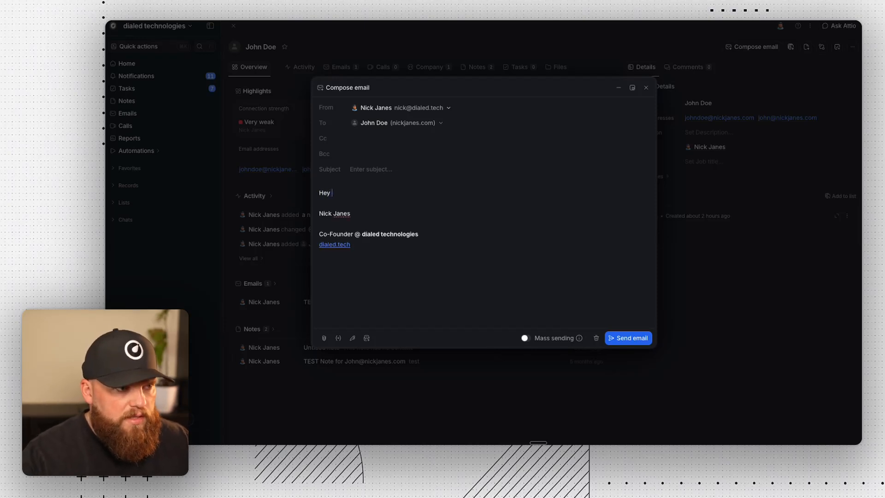
type(" First")
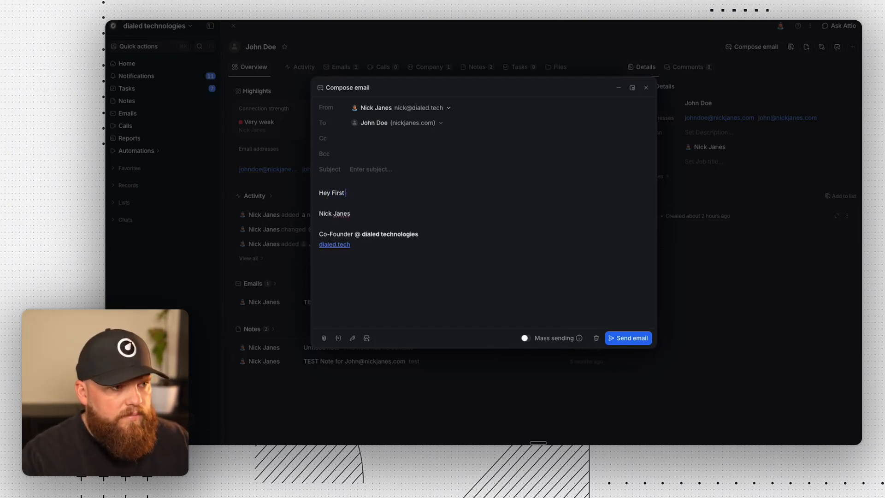
type(" Name,")
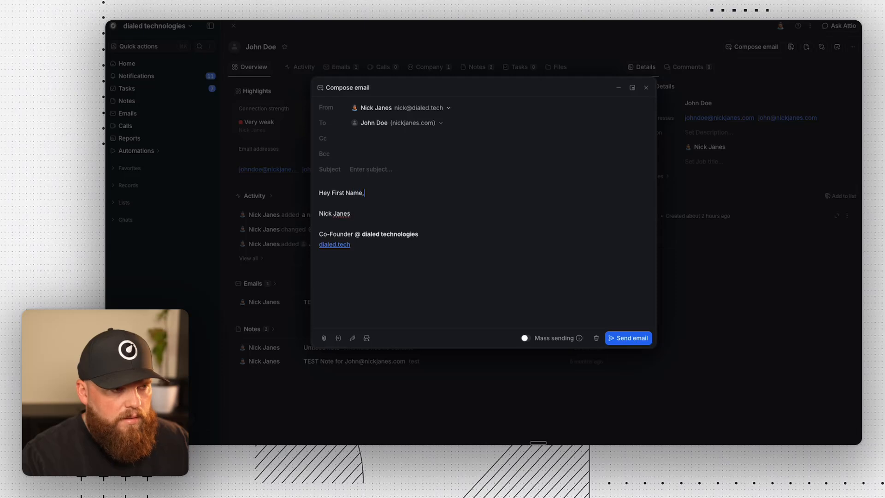
left_click_drag(331, 193, 353, 193)
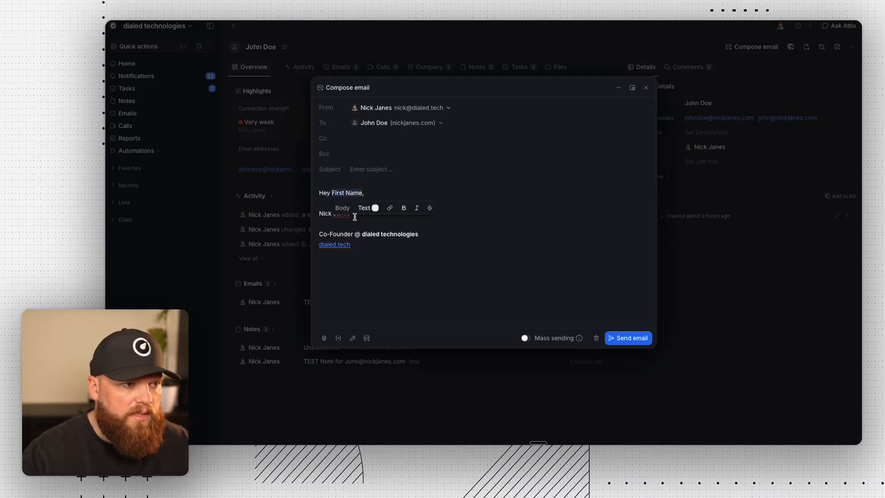
key("BackSpace")
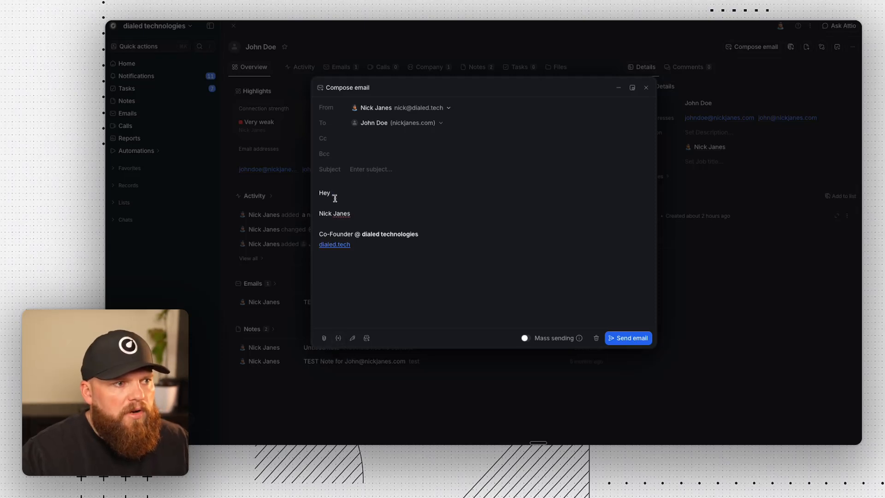
type("{")
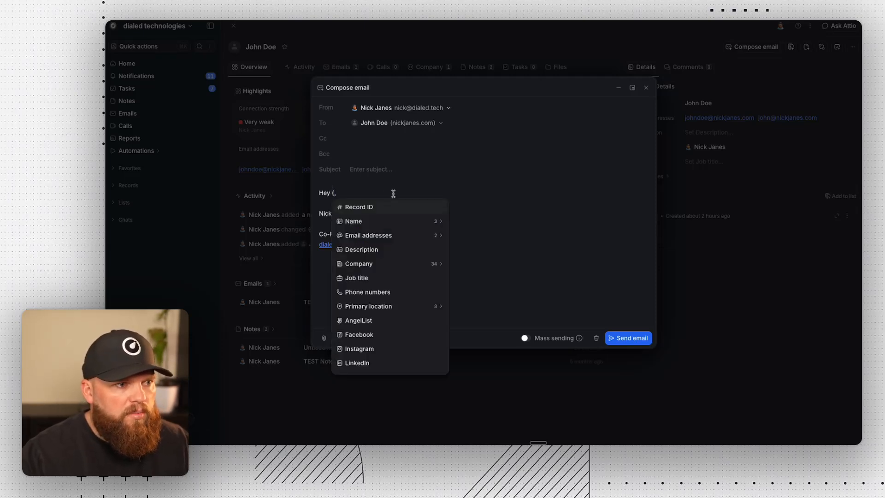
left_click(388, 236)
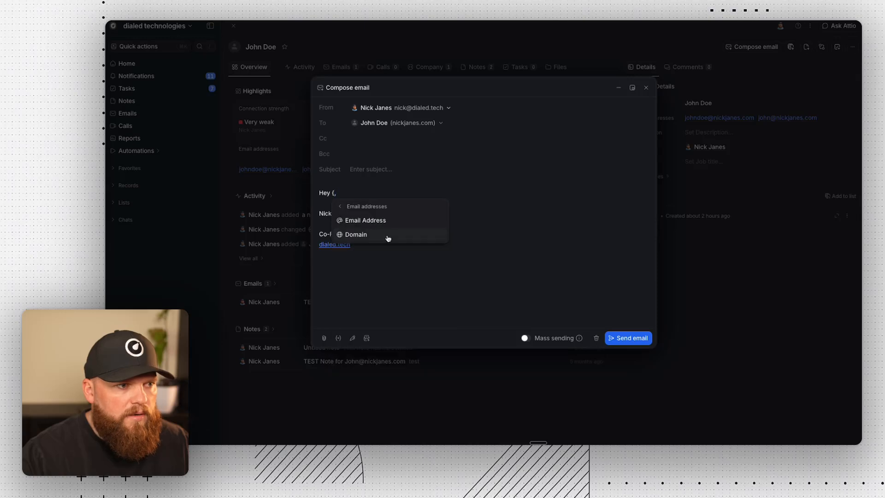
left_click(387, 236)
key("BackSpace")
type("\\")
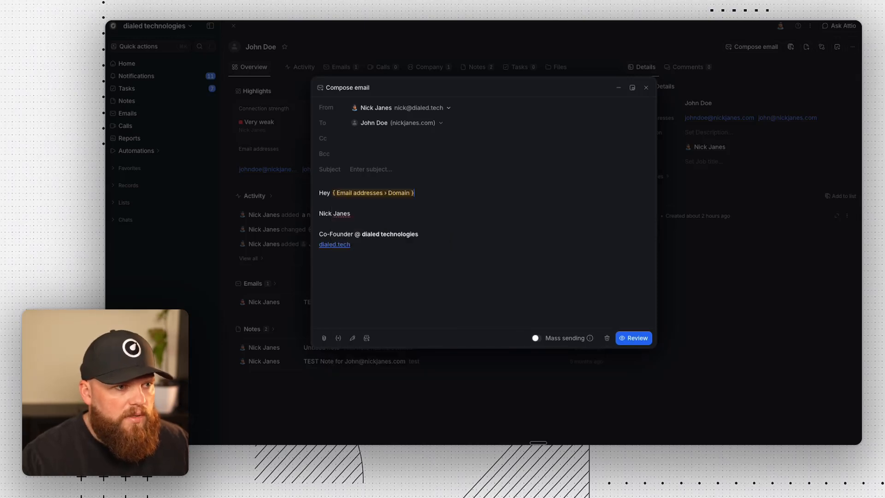
key("BackSpace")
- Insert the Name › First variable after "Hey" in the email body, followed by a comma
type("{")
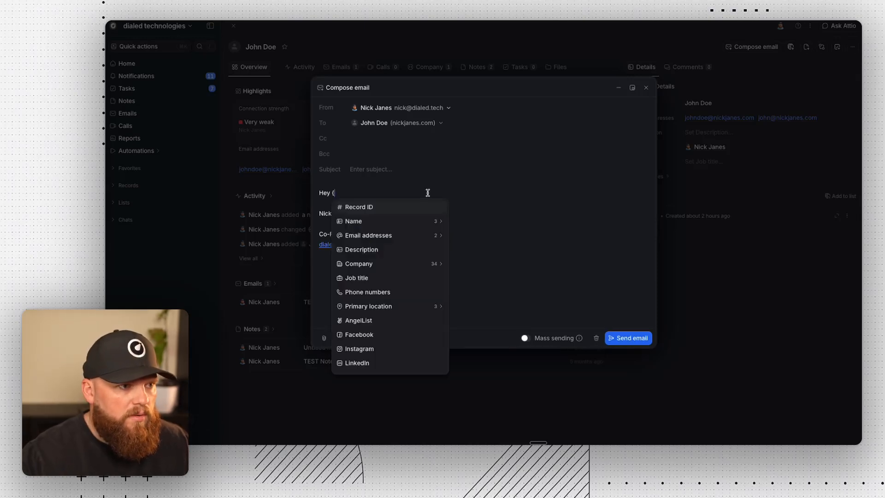
left_click(401, 221)
left_click(366, 220)
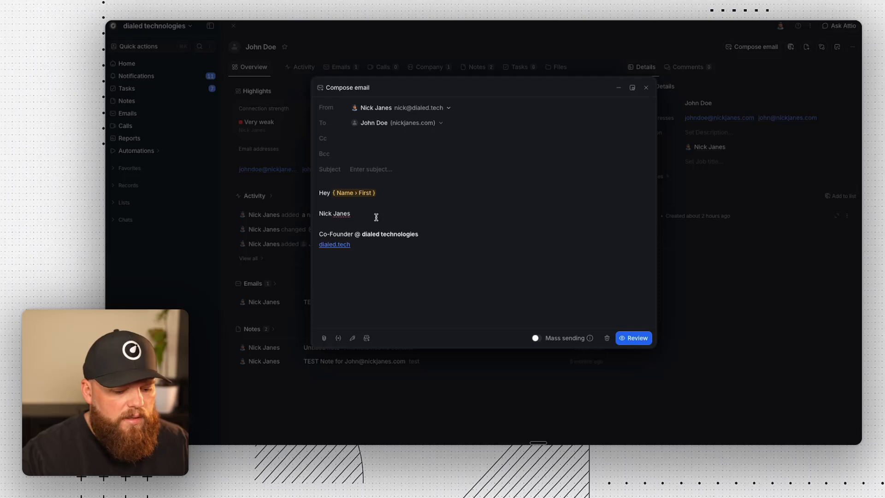
type(",")
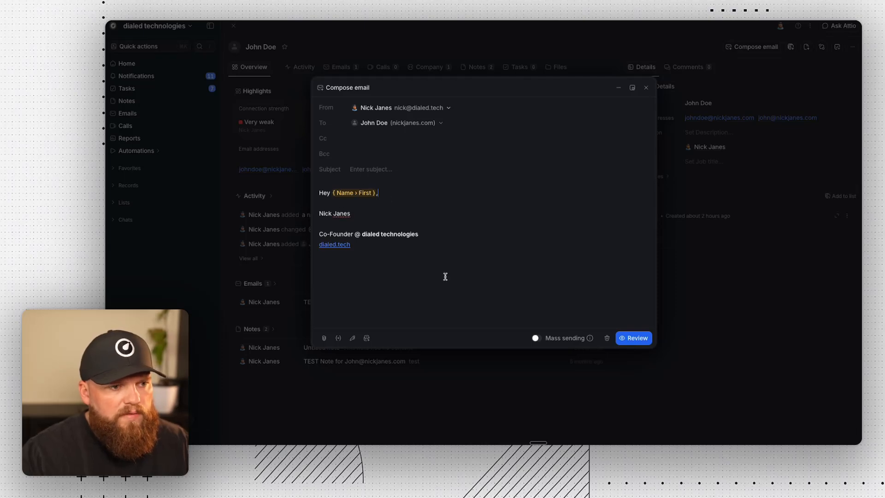
- Turn on mass sending for the email and add the second demo contact as a recipient
left_click(535, 338)
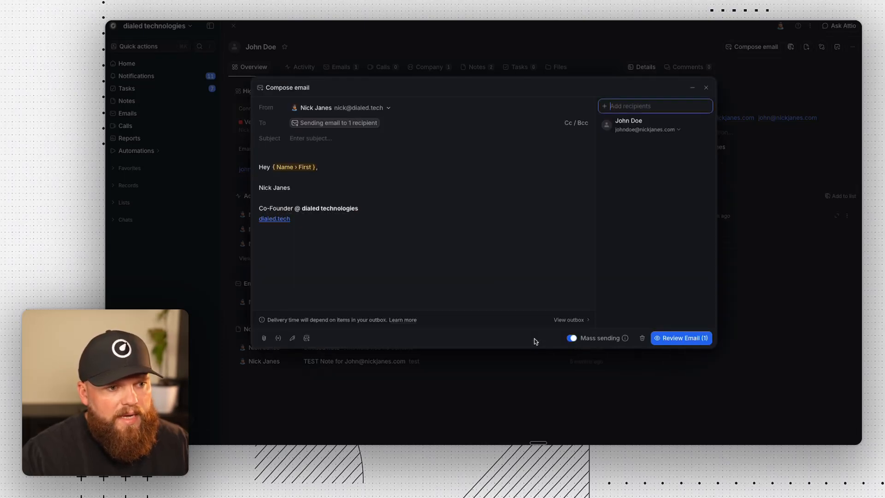
left_click(609, 107)
type("jane")
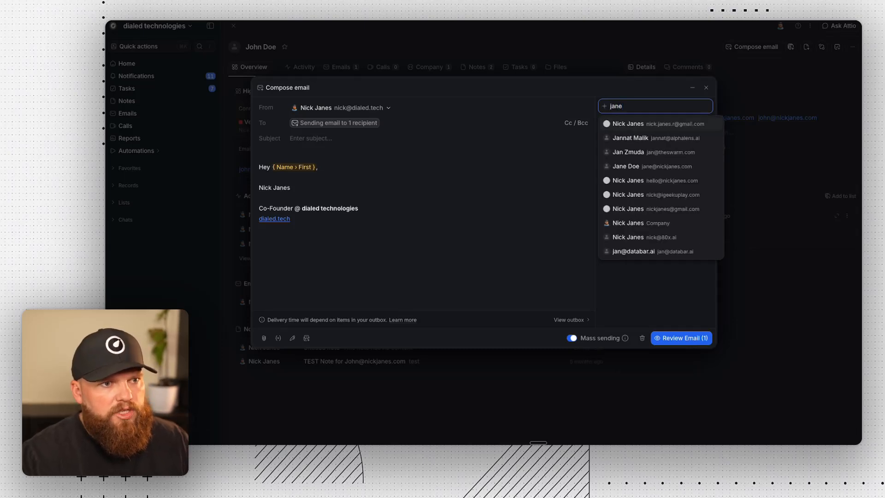
type(" doe")
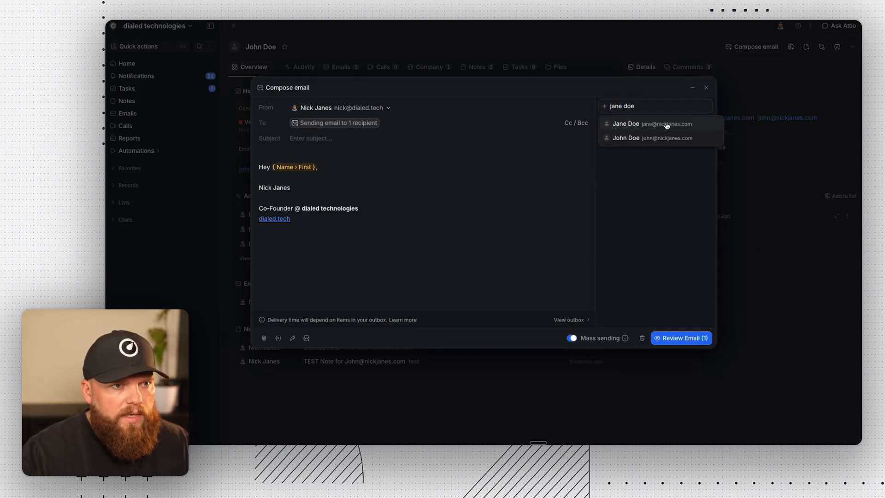
left_click(667, 124)
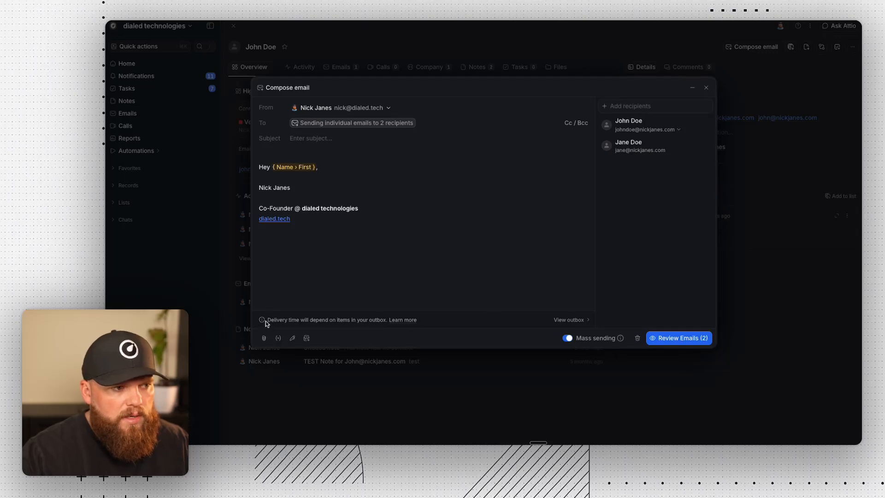
- Check the delivery-time note, preview the personalized email for each recipient, and return to the Demo list without sending
left_click_drag(266, 320, 415, 320)
left_click(456, 335)
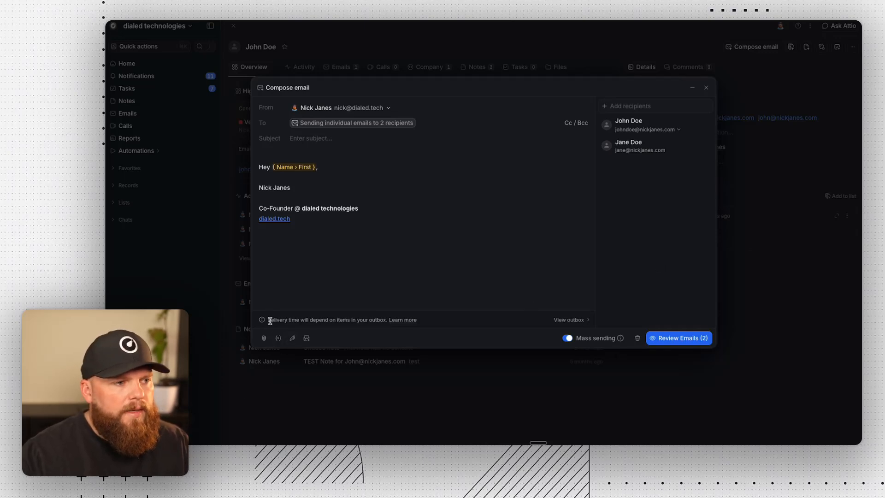
left_click(659, 339)
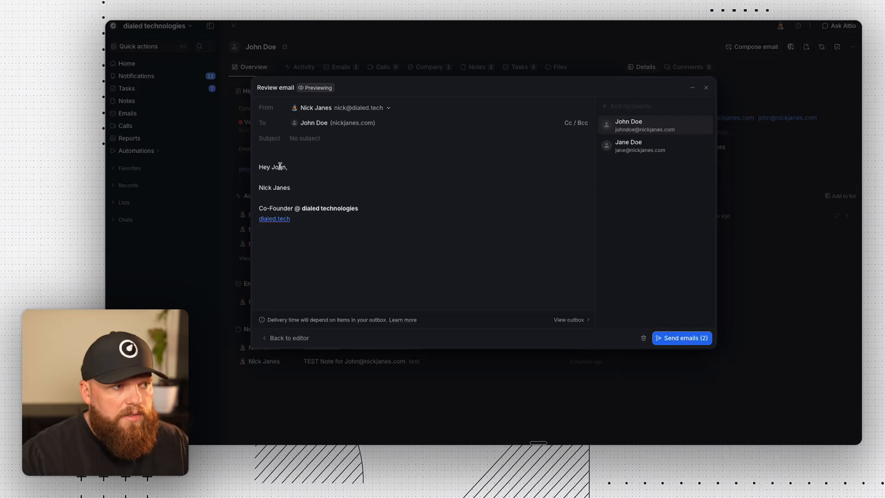
left_click(657, 147)
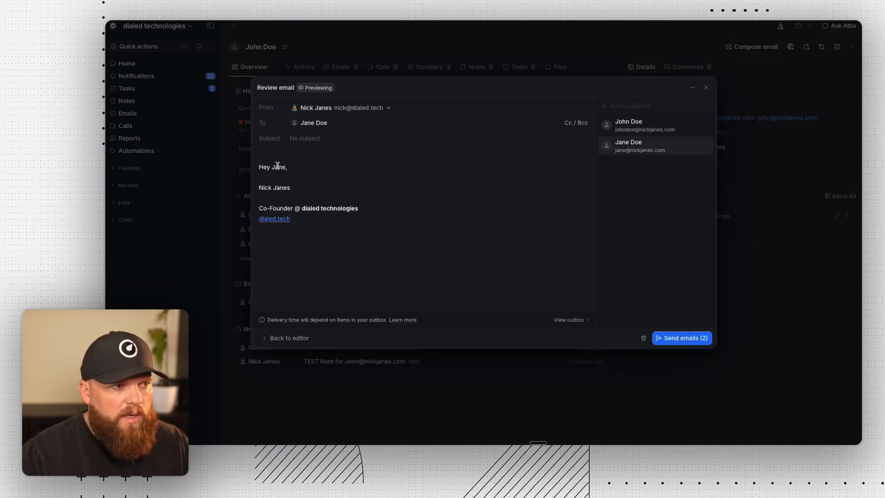
left_click(627, 126)
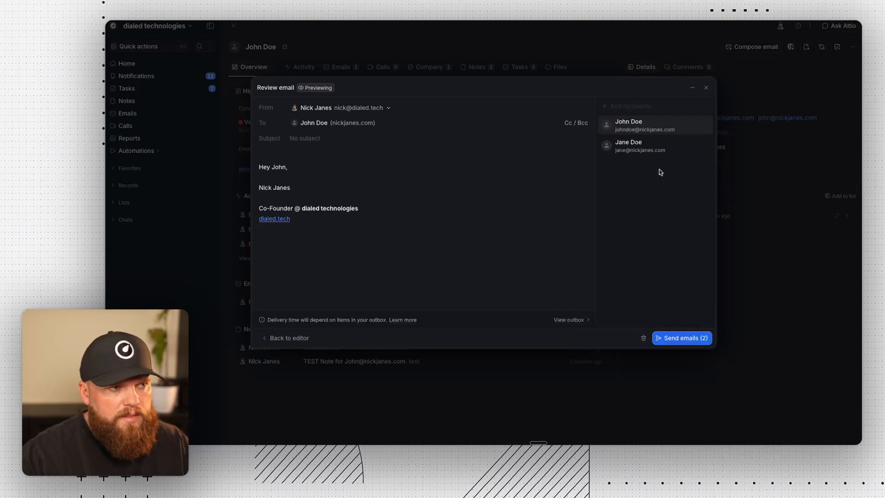
left_click(706, 89)
key("Escape")
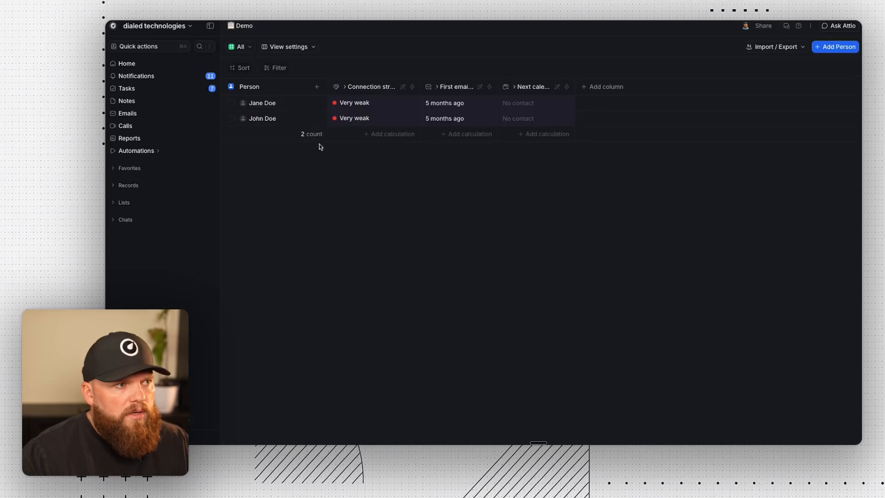
- View the mass email composer for both people selected in the Demo list, and close it without sending
left_click(231, 104)
left_click(231, 120)
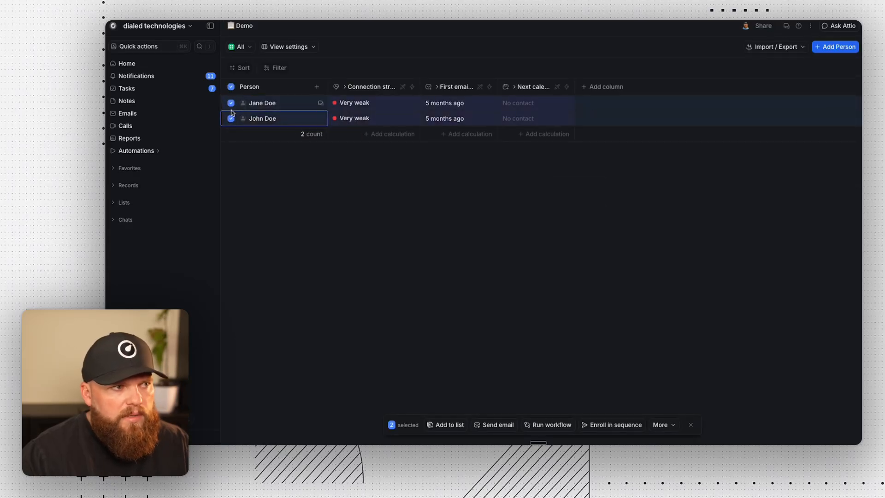
left_click(500, 425)
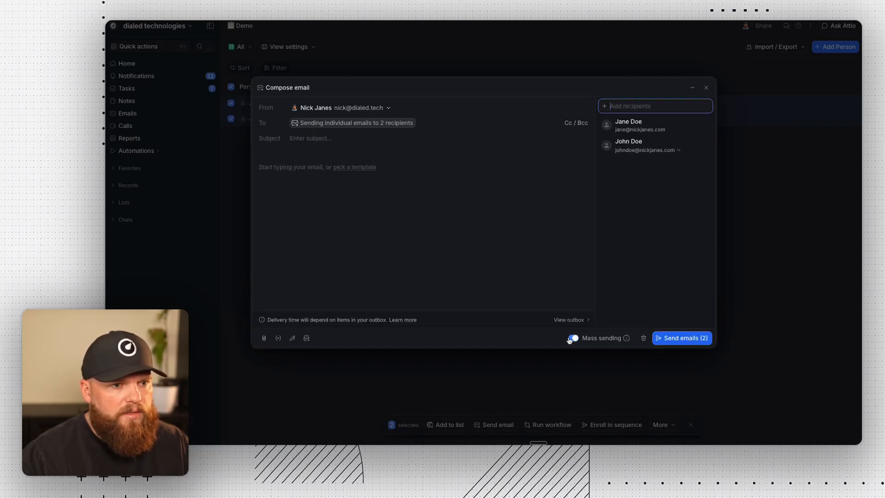
left_click(707, 88)
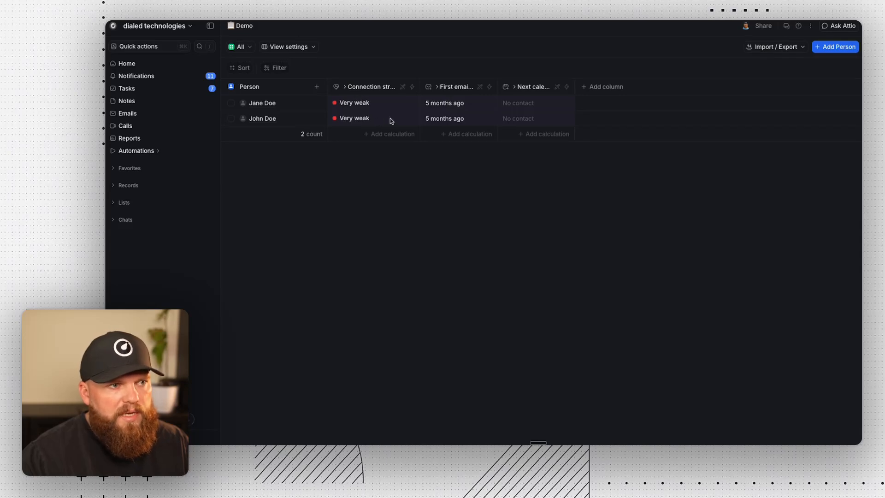
left_click(530, 87)
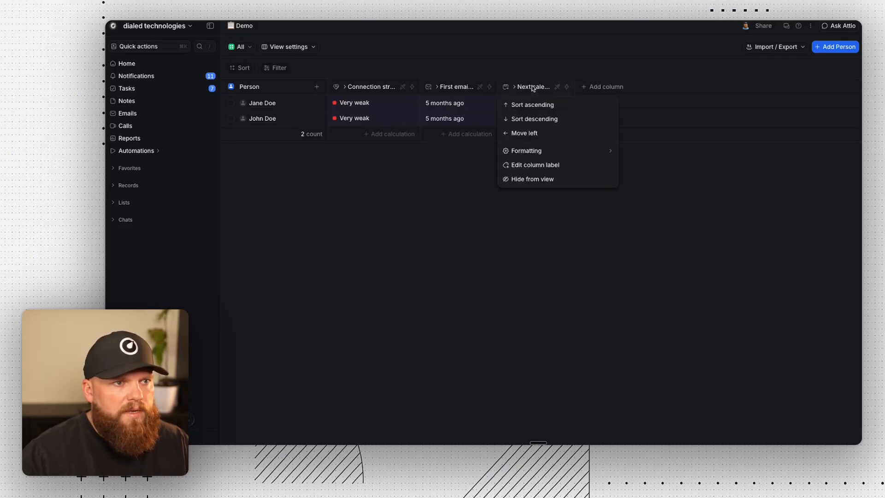
left_click(449, 87)
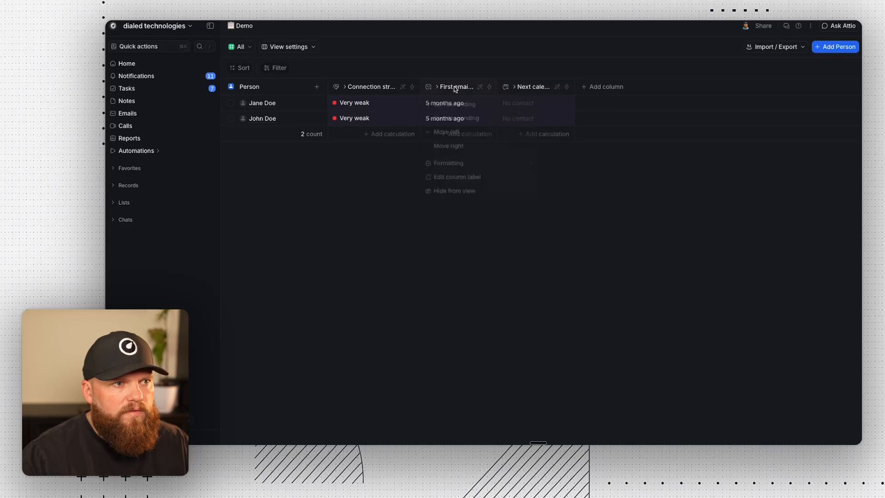
left_click(368, 87)
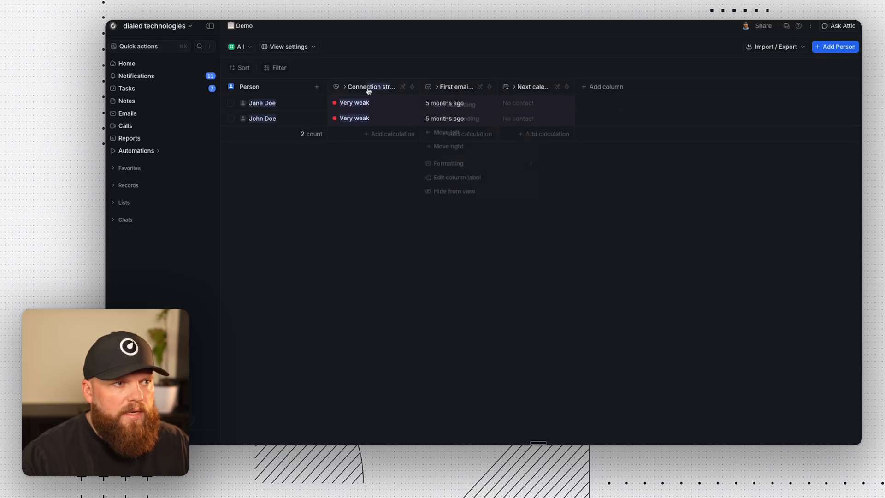
left_click(285, 182)
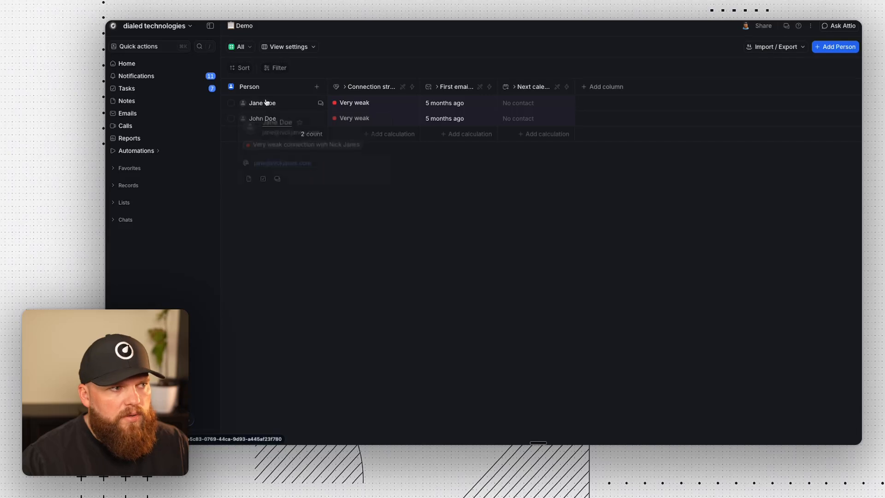
- Ask Attio to prep a draft email to the second demo contact, mentioned by record, about booking a discovery call with the link dialed.tech/book
left_click(837, 26)
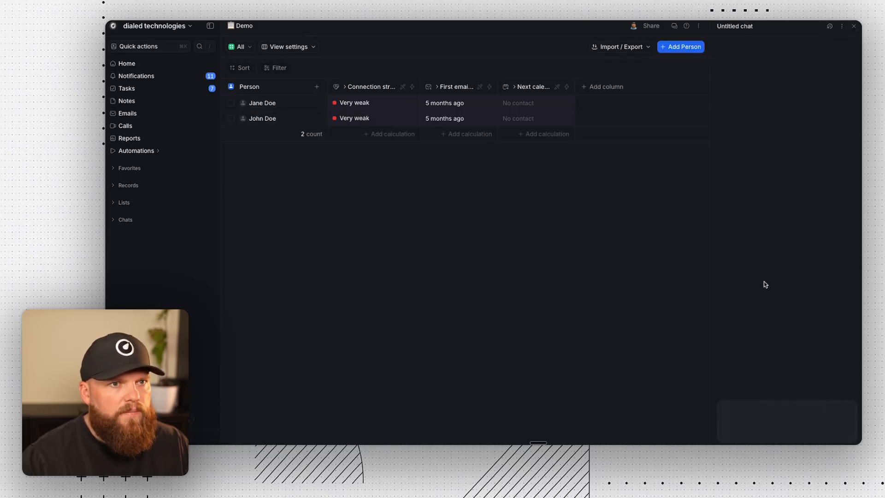
type("P")
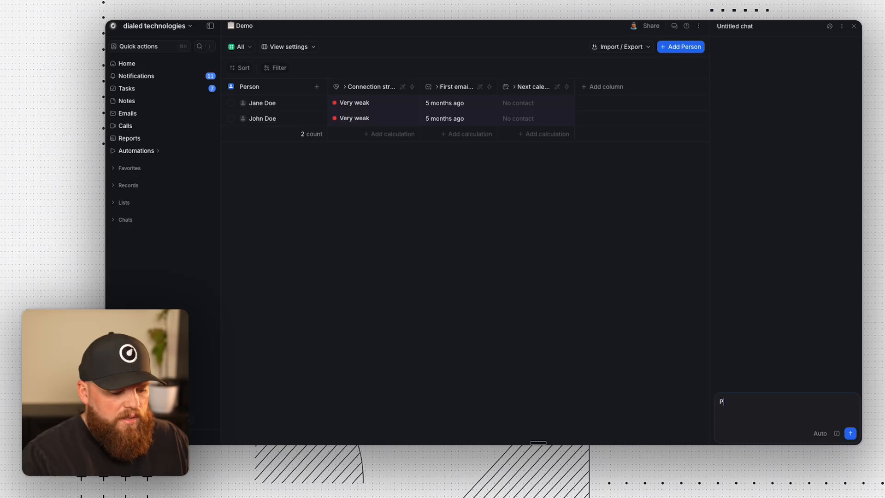
type("lease pre")
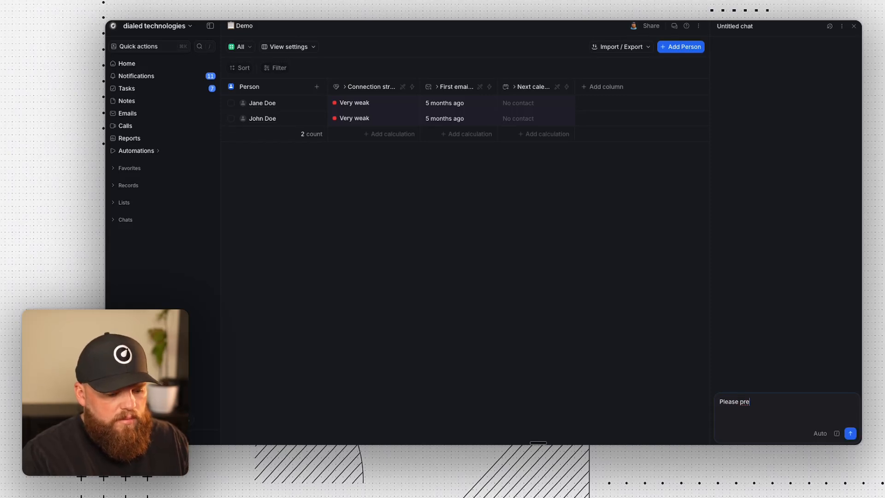
type("p a draft email to @")
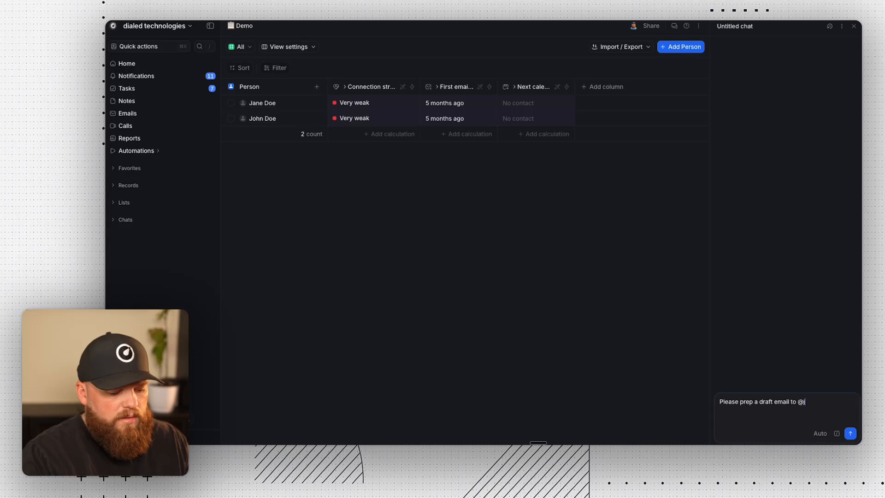
type("john dow")
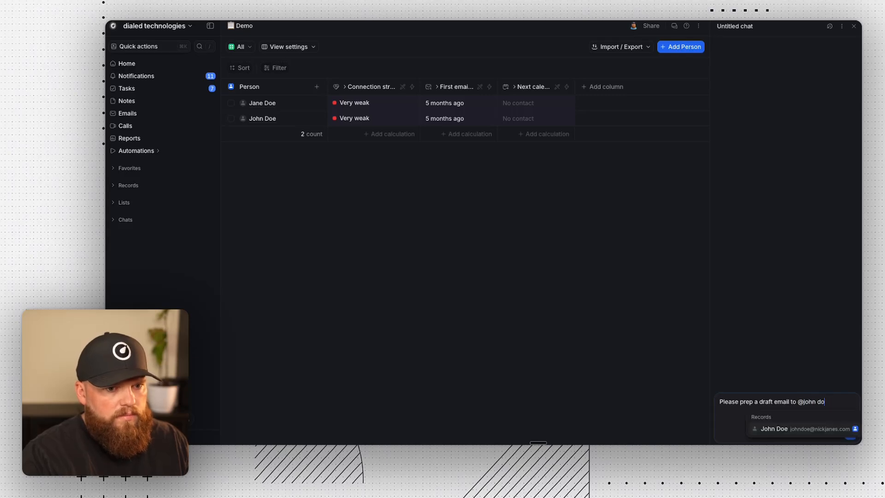
key("Return")
type("a")
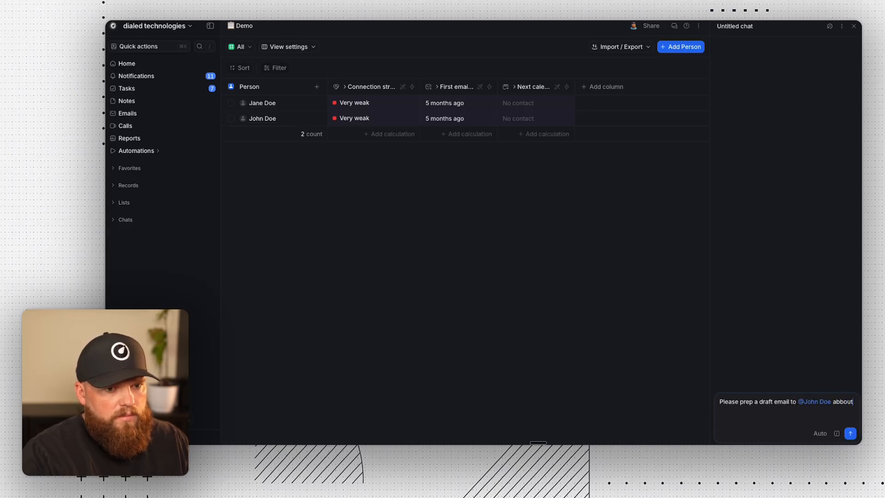
type("bout ")
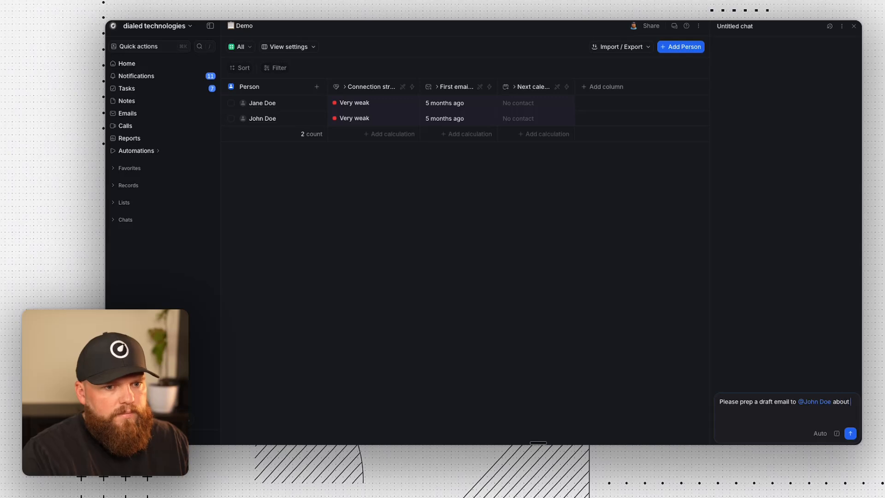
type("booking a")
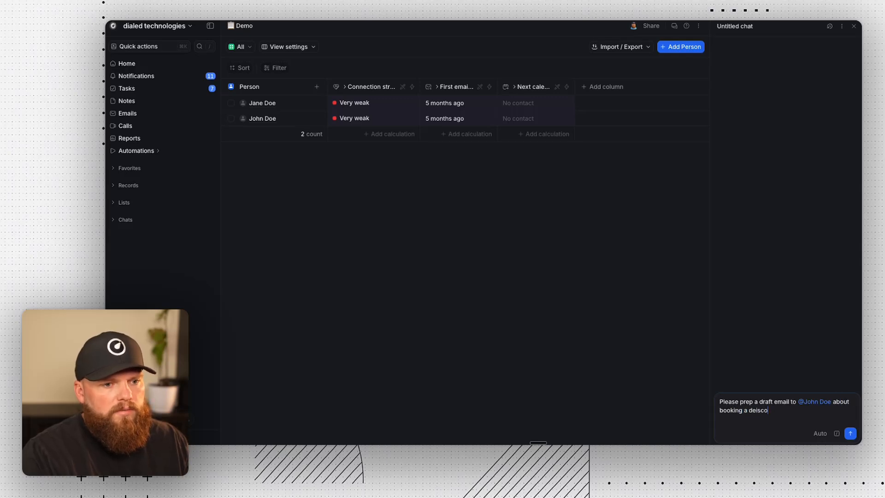
type(" discovery call with this link dialed")
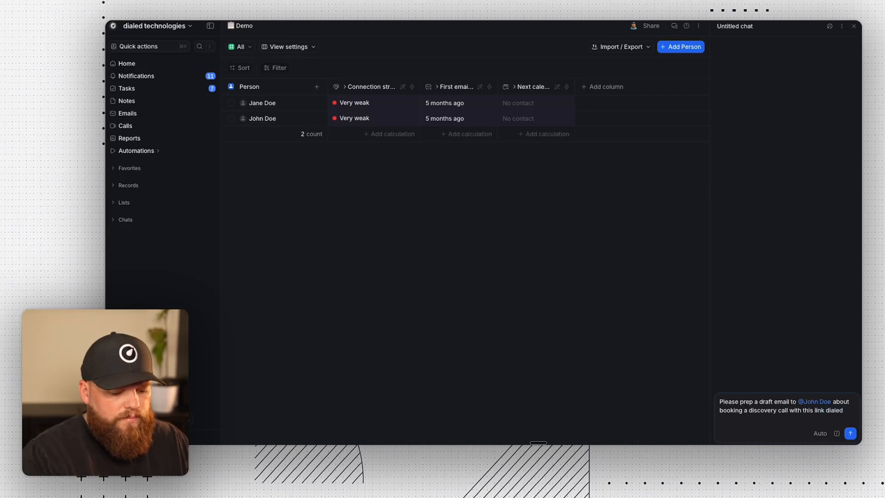
type(".tech/book")
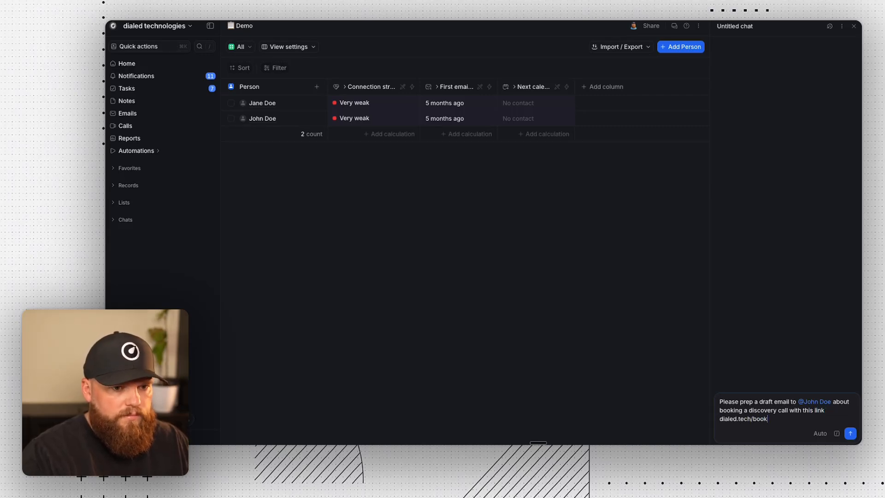
key("Return")
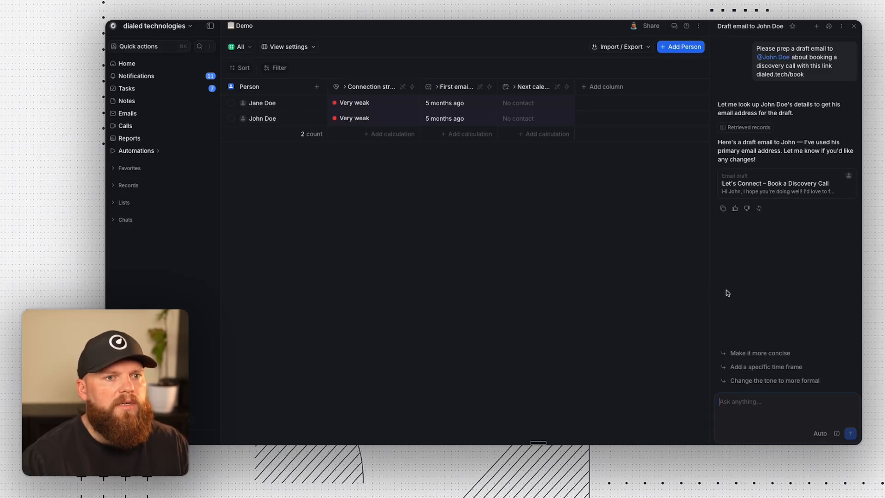
- Open the discovery call email draft from the chat, review its body text, and close it without sending
left_click(781, 185)
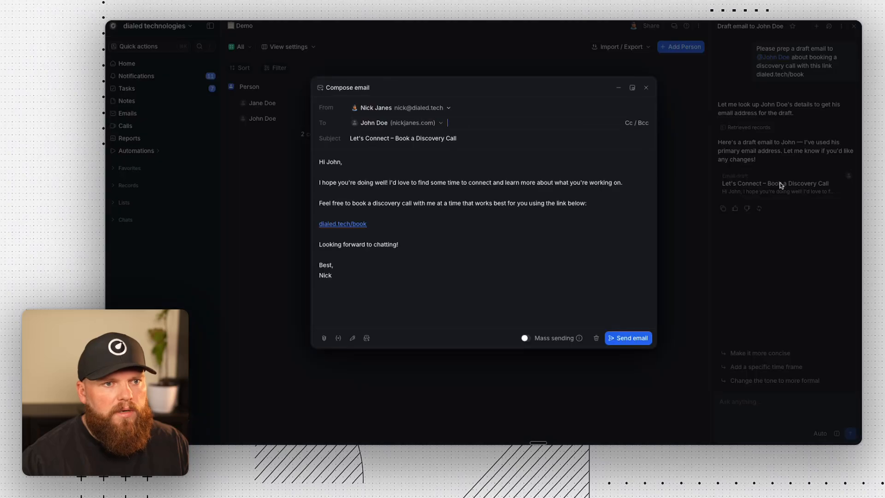
left_click_drag(320, 162, 444, 276)
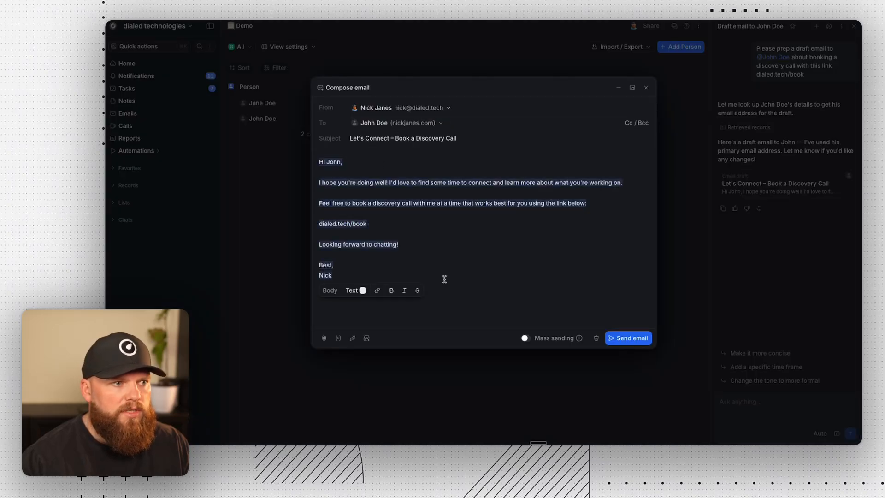
left_click(529, 245)
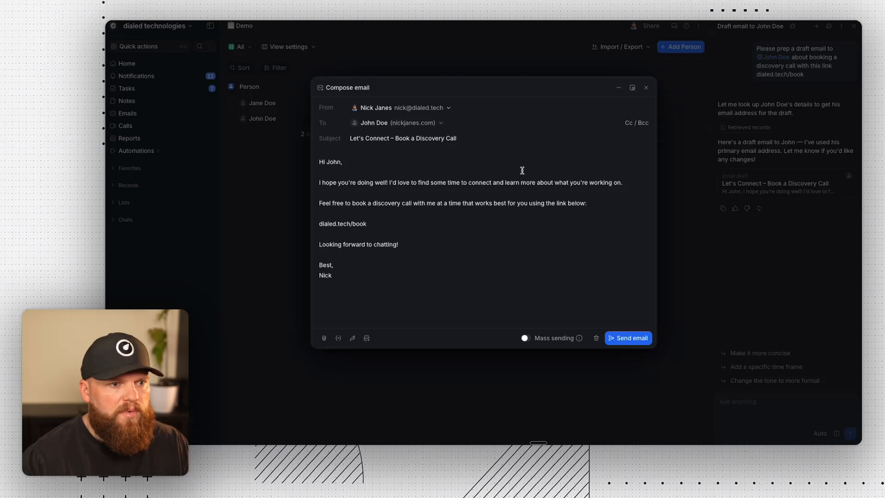
left_click(645, 88)
- View the default and individual sharing settings of the connected Google email account, and return to the email and calendar accounts overview
left_click(145, 24)
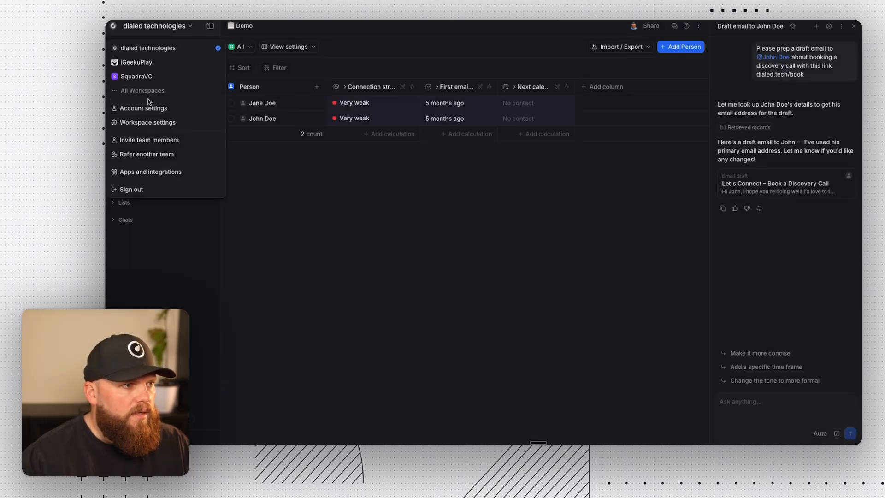
left_click(154, 123)
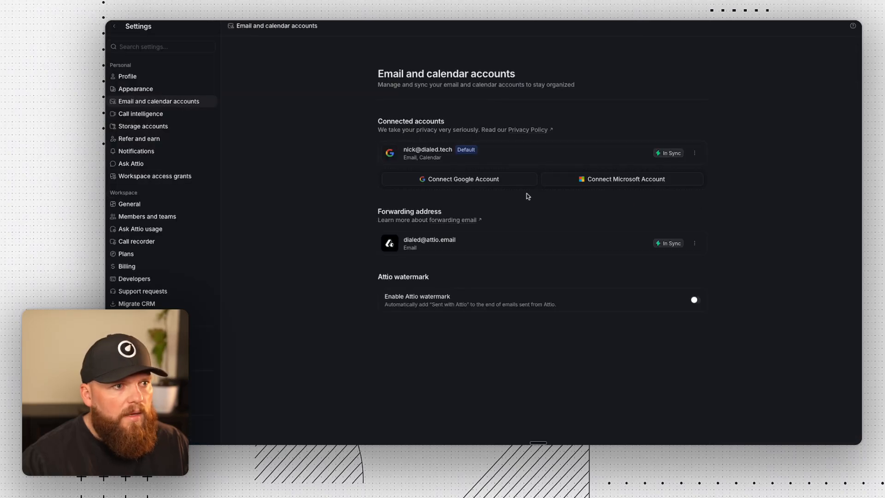
left_click(694, 153)
left_click(669, 171)
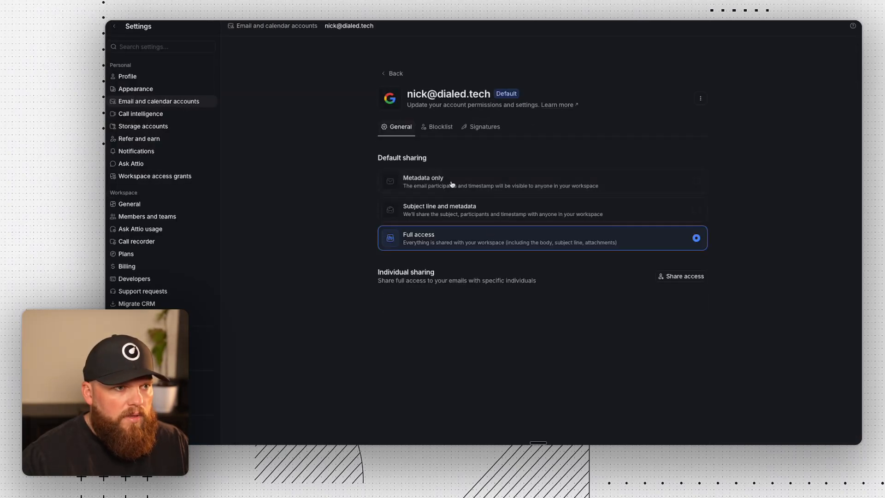
left_click(395, 74)
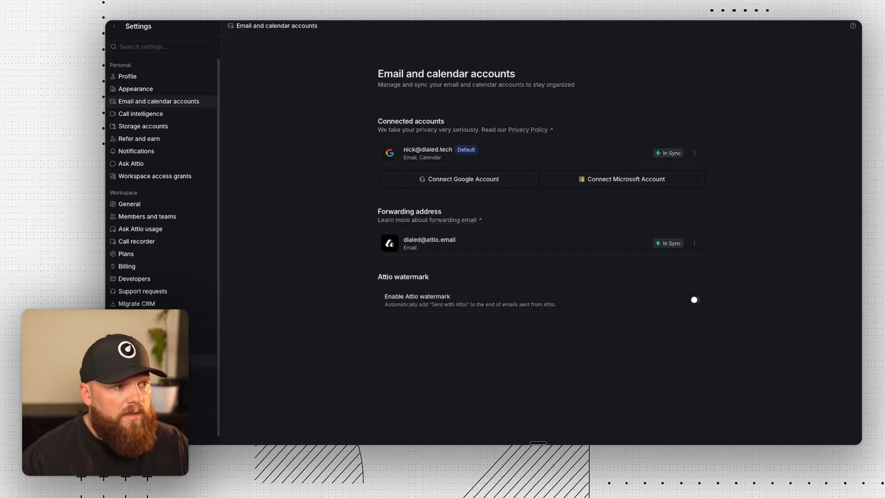
- Examine the record creation options and automatic company record setting in the workspace-wide email and calendar settings
left_click(138, 348)
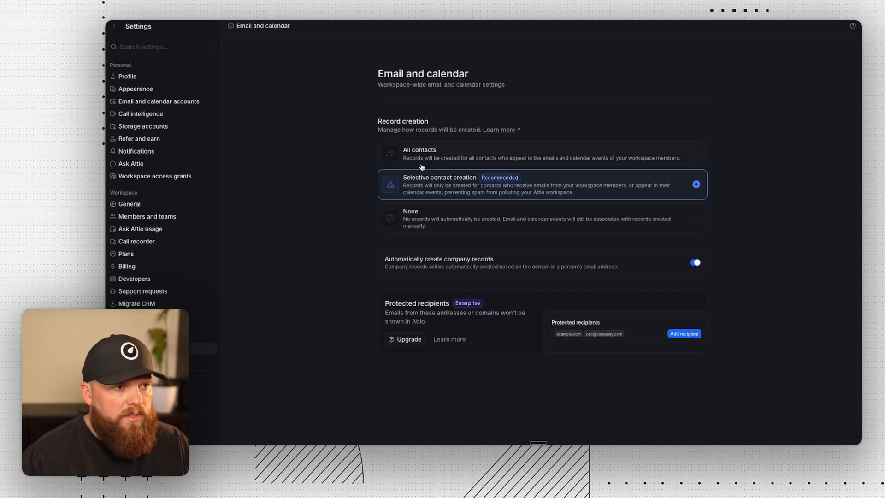
left_click_drag(379, 121, 445, 123)
left_click(451, 121)
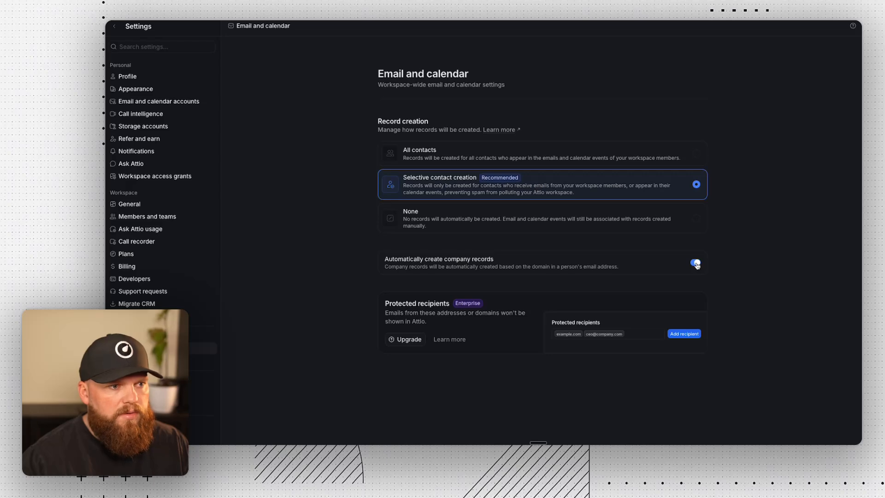
left_click_drag(385, 259, 615, 266)
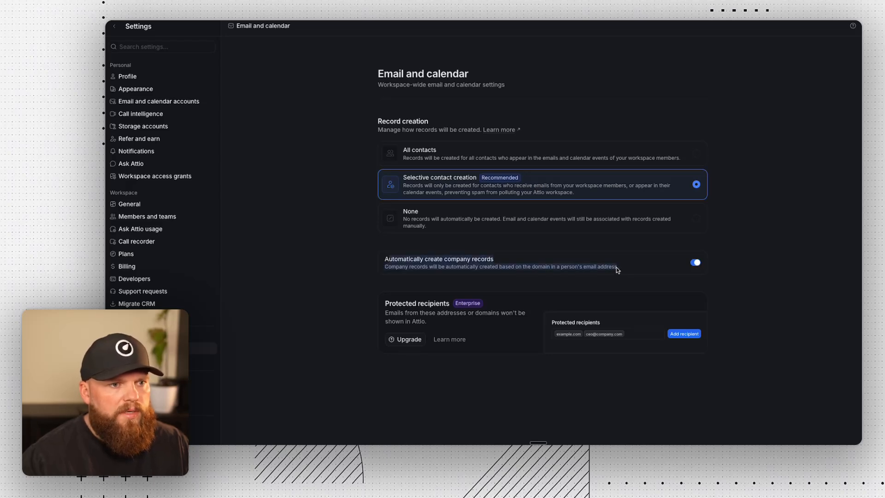
left_click(625, 271)
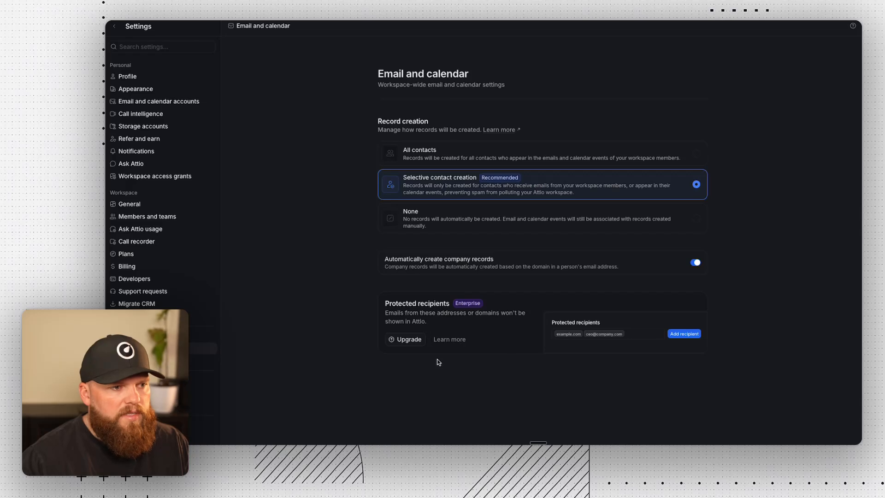
- Read the Protected recipients description to see how emails from chosen addresses or domains are handled
left_click_drag(387, 313, 521, 322)
left_click(438, 323)
left_click(376, 313)
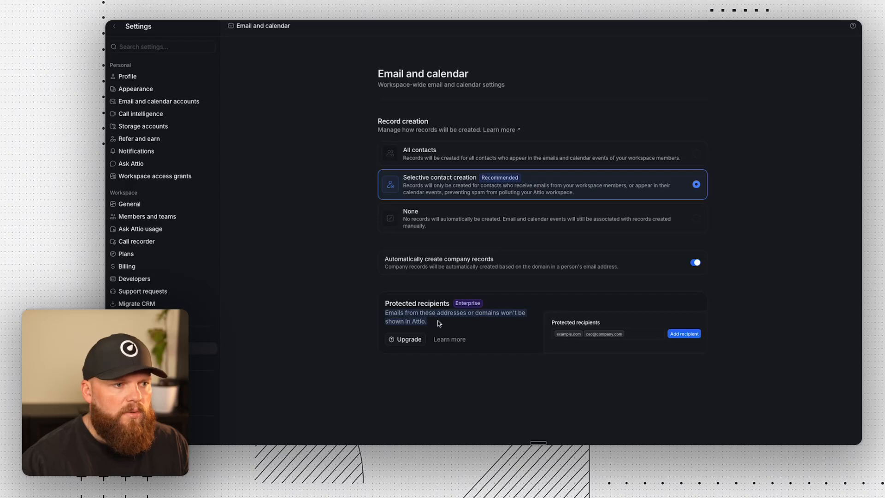
left_click(520, 322)
left_click_drag(432, 325, 376, 322)
left_click(334, 337)
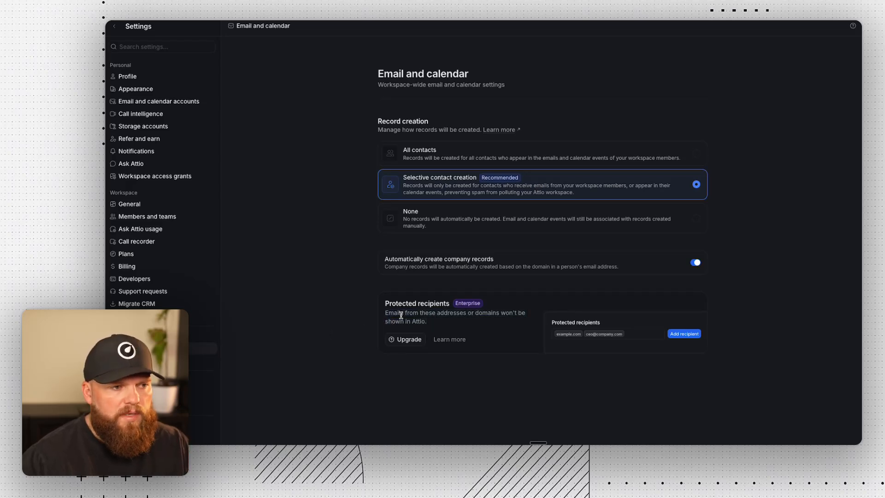
left_click_drag(426, 322, 384, 315)
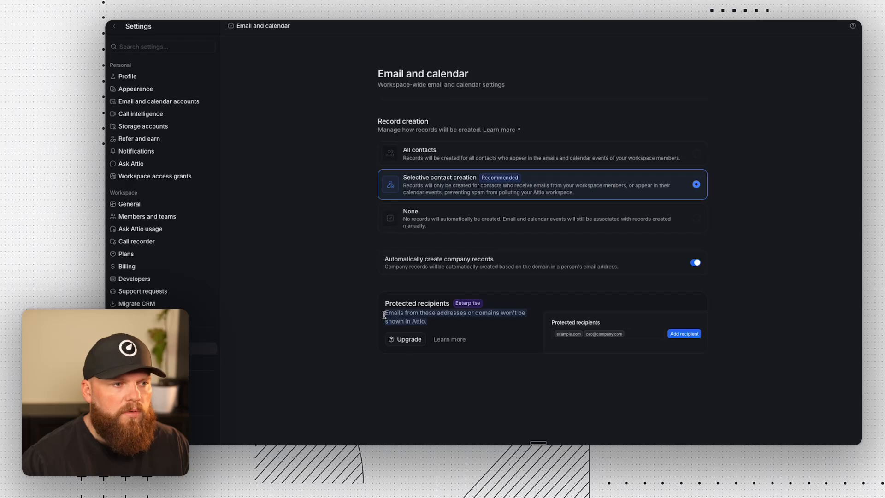
left_click(357, 317)
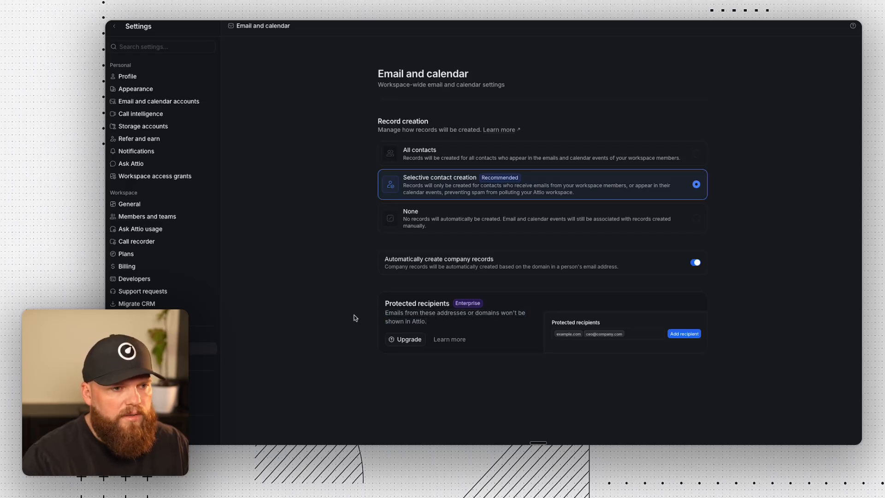